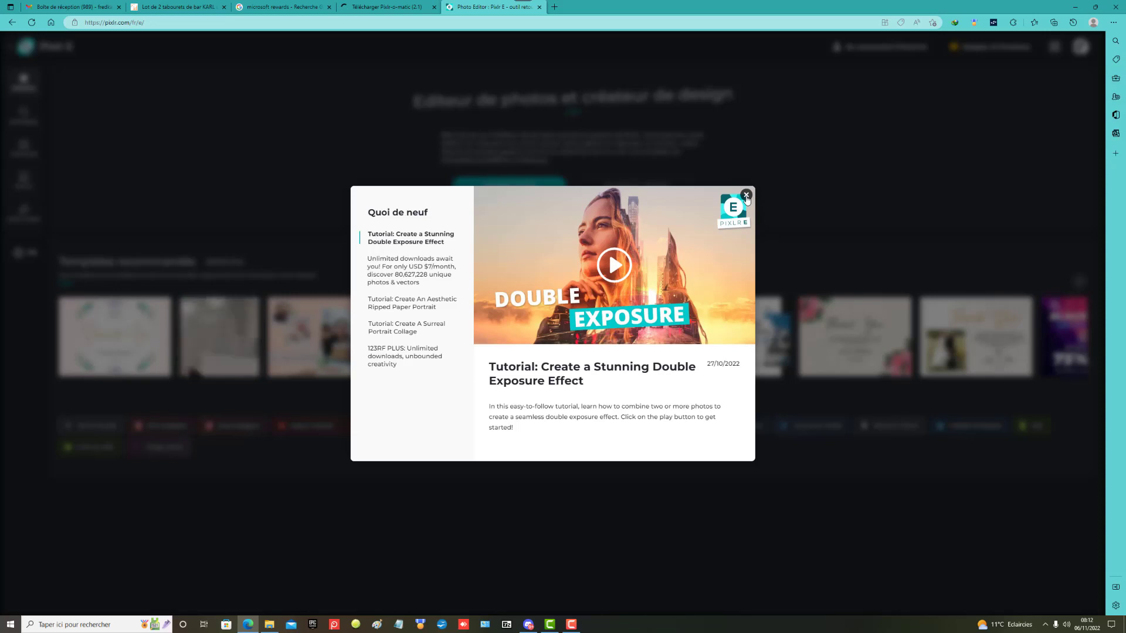
Open the picture 2022-11-01_12h07_08 from the Screenpresso folder in the editor and accept the privacy choices
left_click(746, 197)
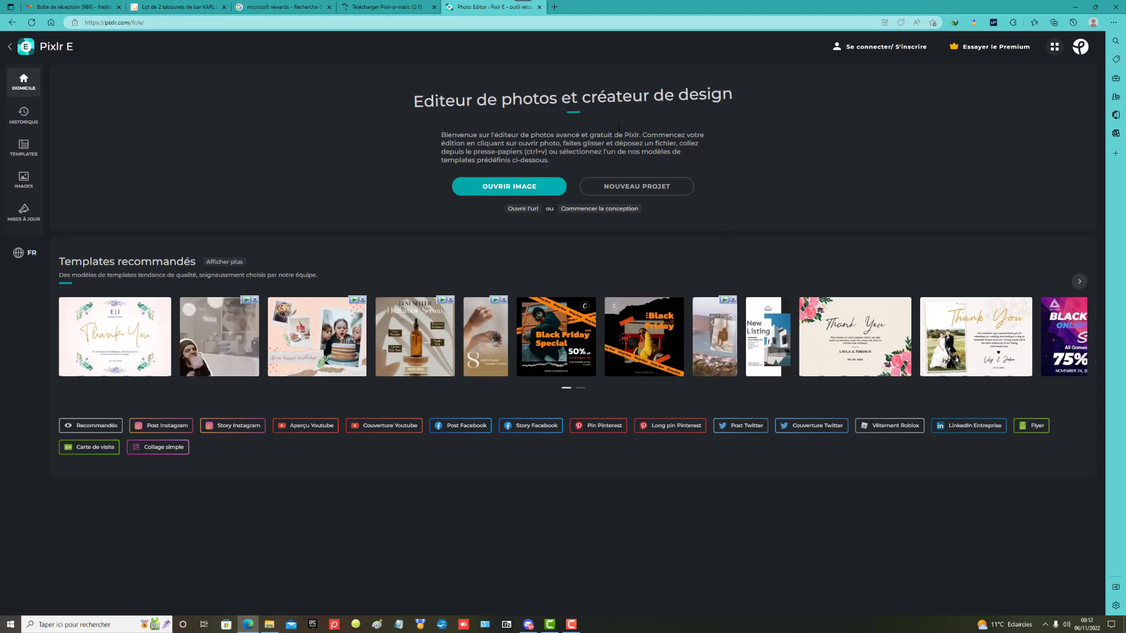
left_click(516, 181)
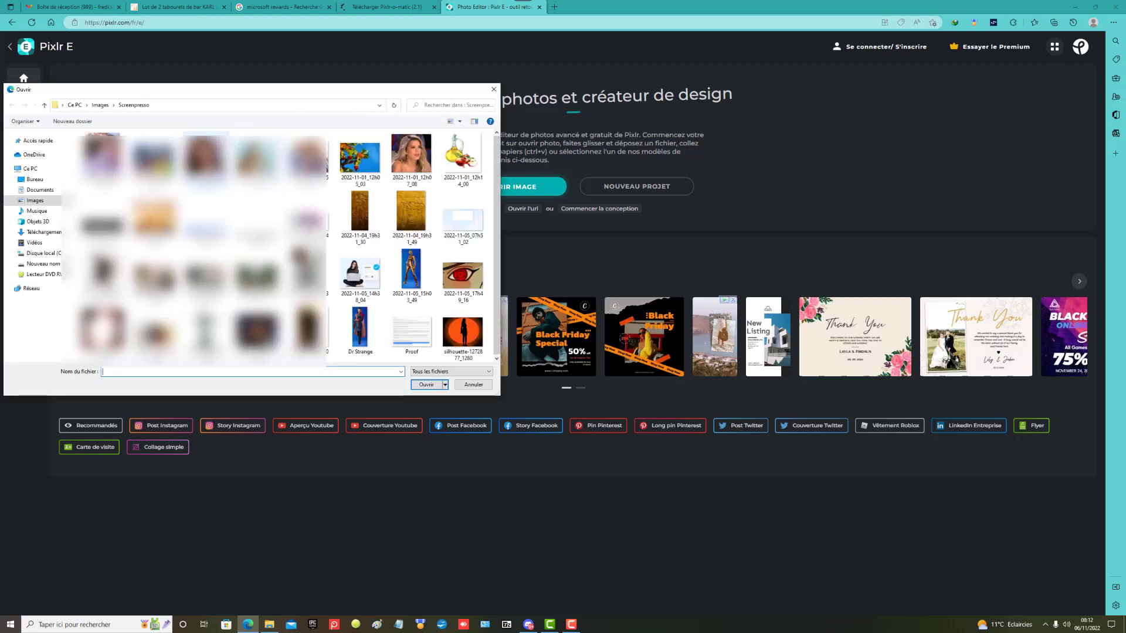
left_click(411, 155)
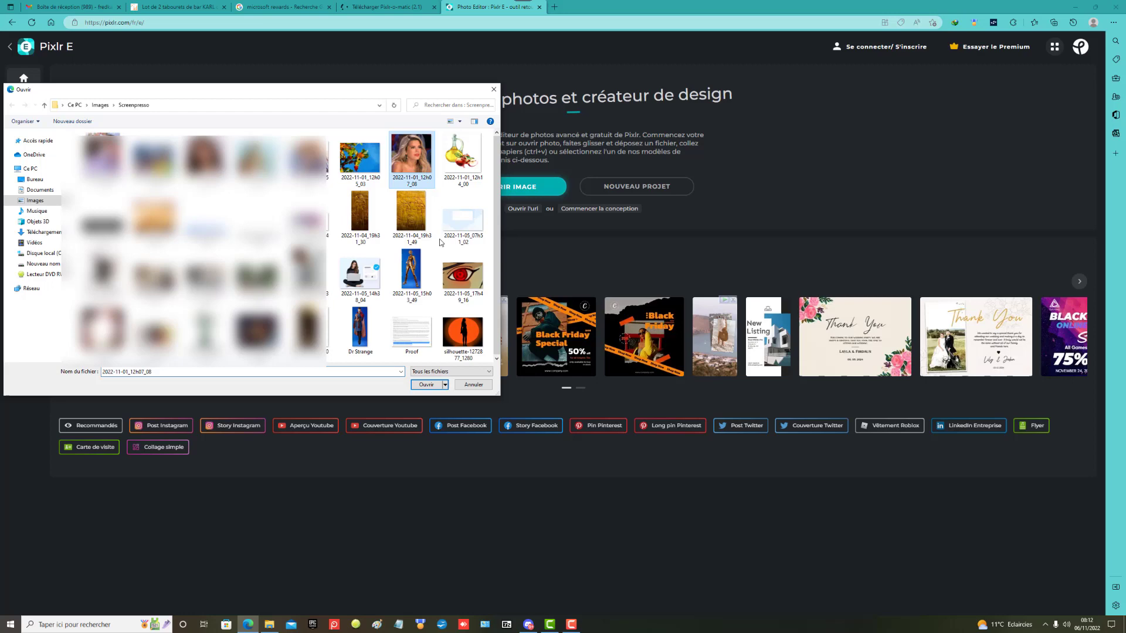
left_click(426, 385)
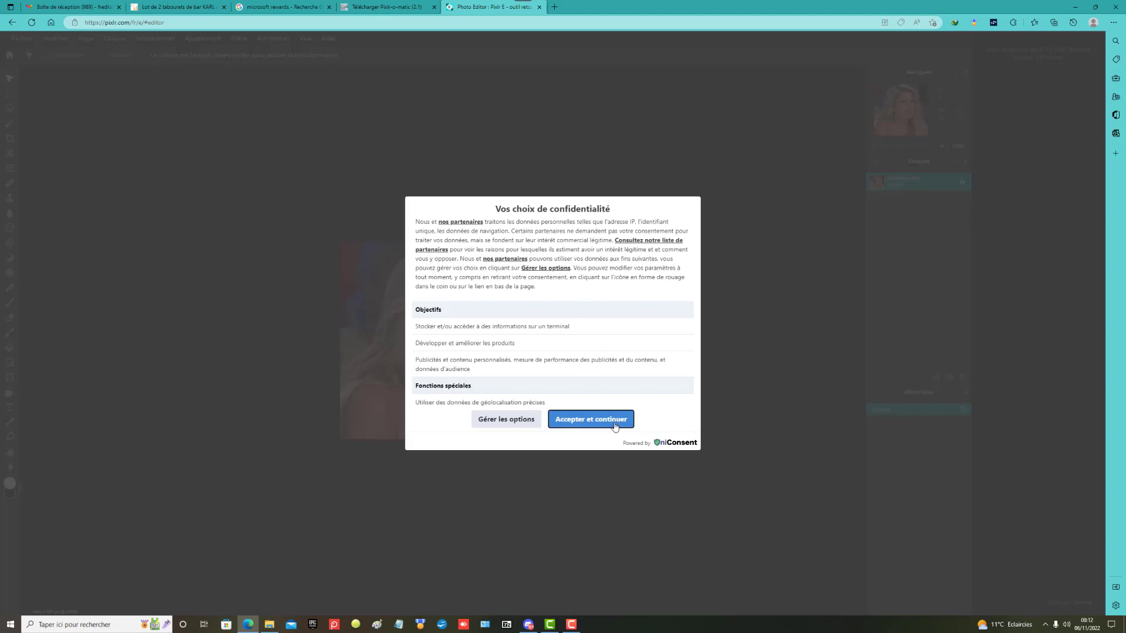
left_click(615, 426)
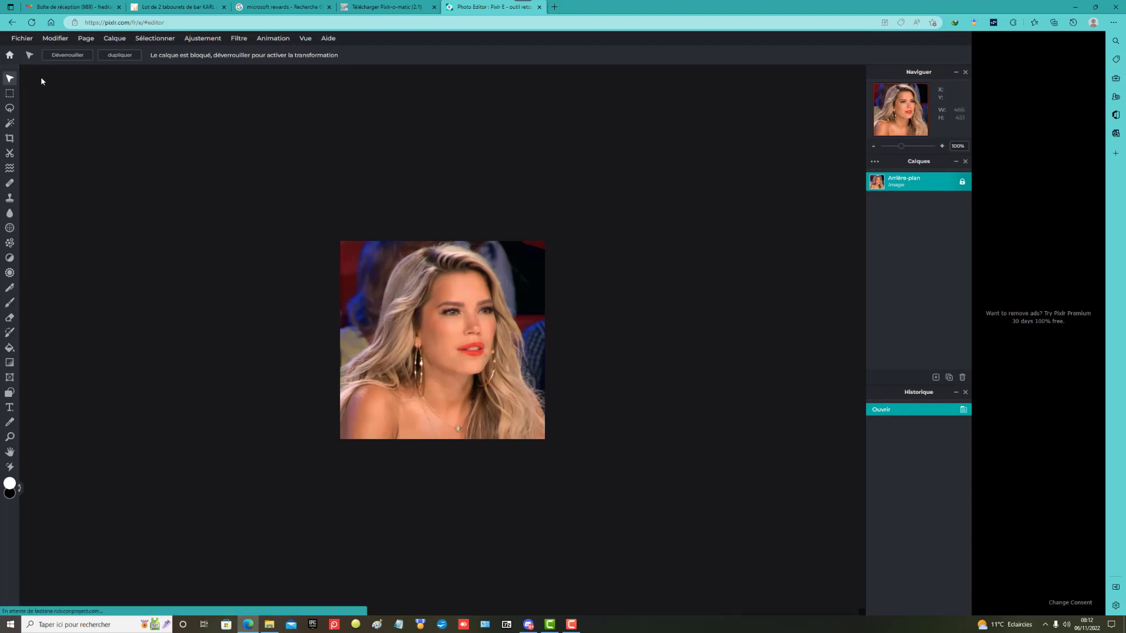
Apply the Fringe glitch filter to the portrait with an amount of 46
left_click(239, 39)
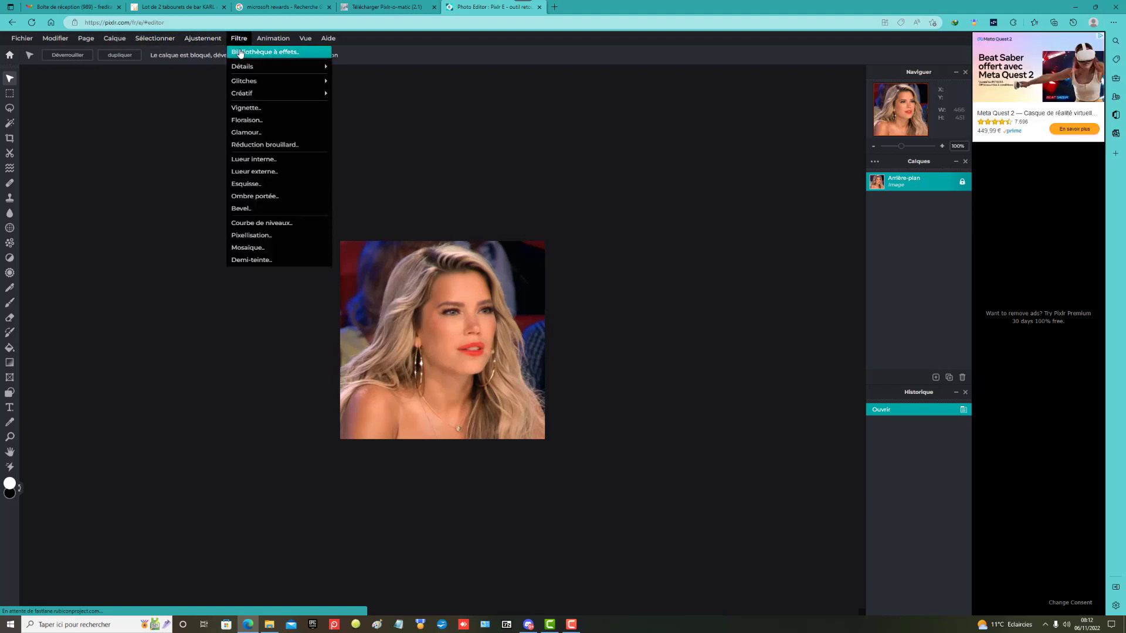
mouse_move(239, 83)
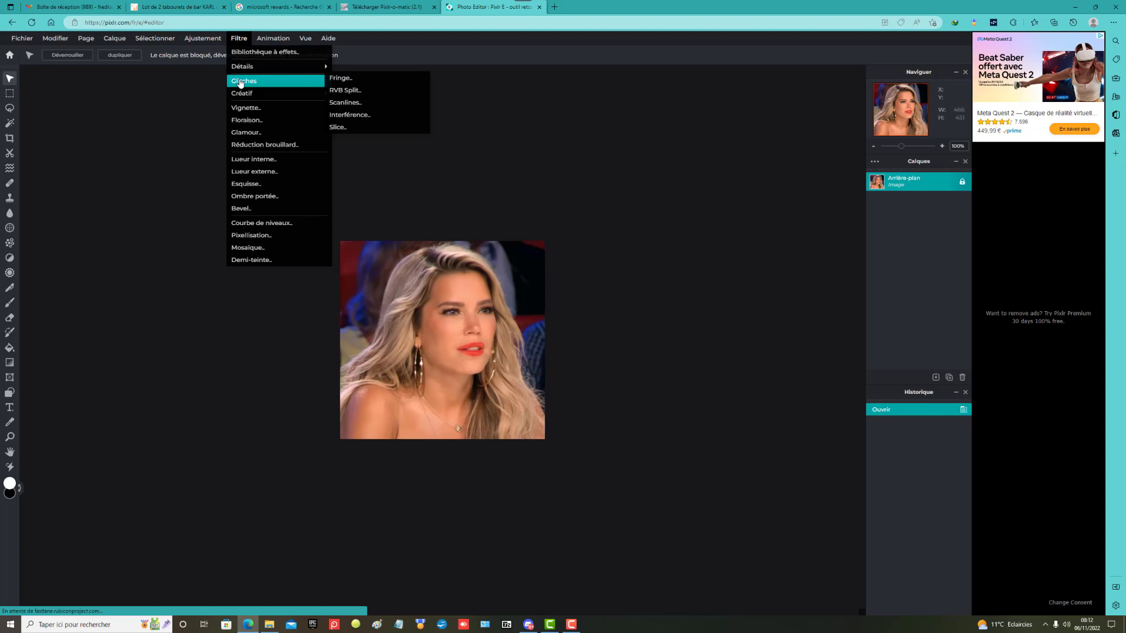
left_click(342, 83)
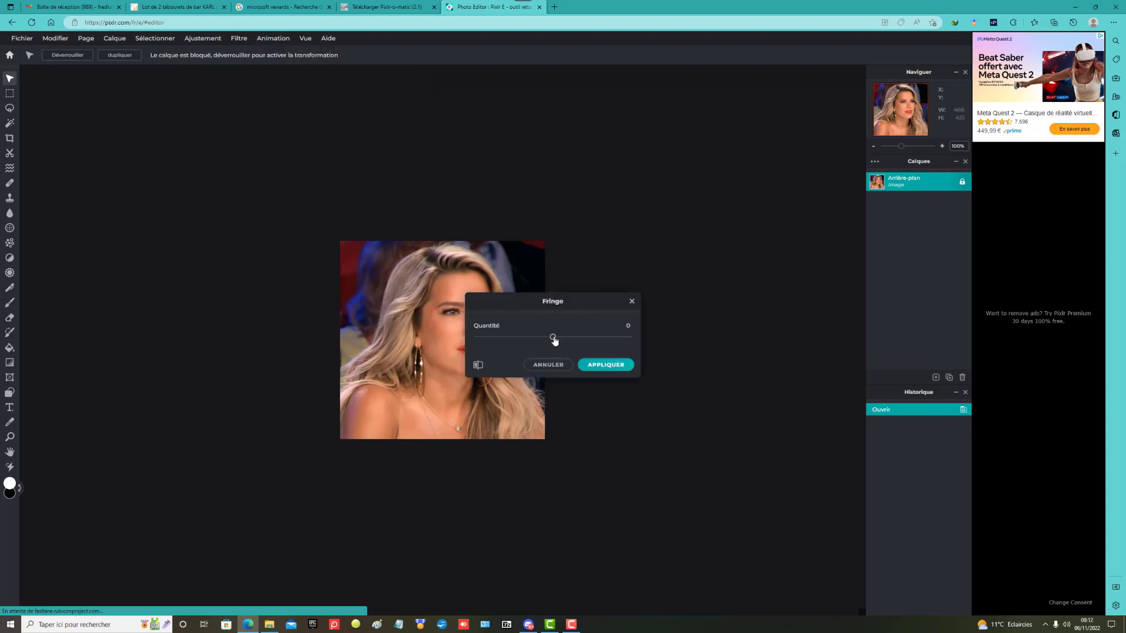
left_click_drag(554, 340, 588, 344)
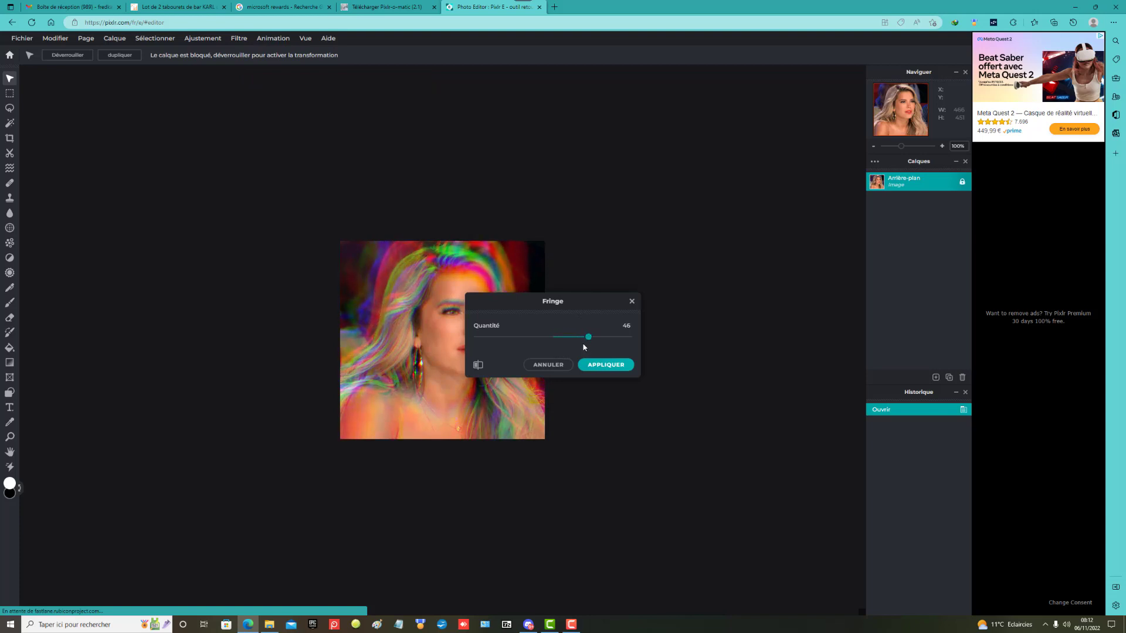
left_click(614, 366)
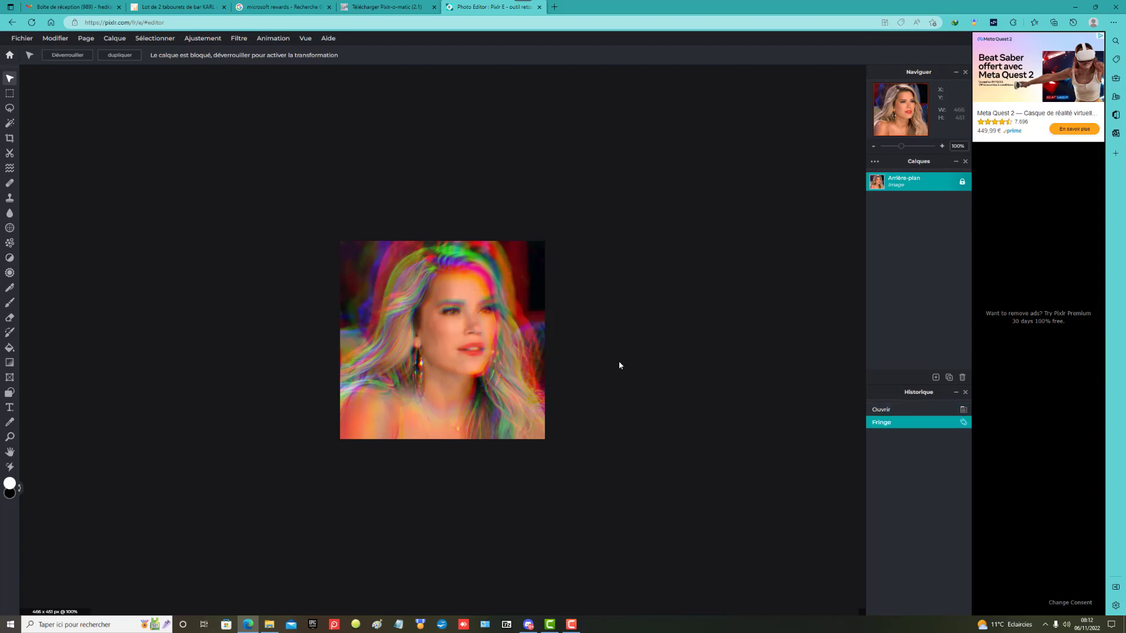
Start a Bevel filter on the image with angle 101°, elevation 30° and size 39 px
left_click(237, 41)
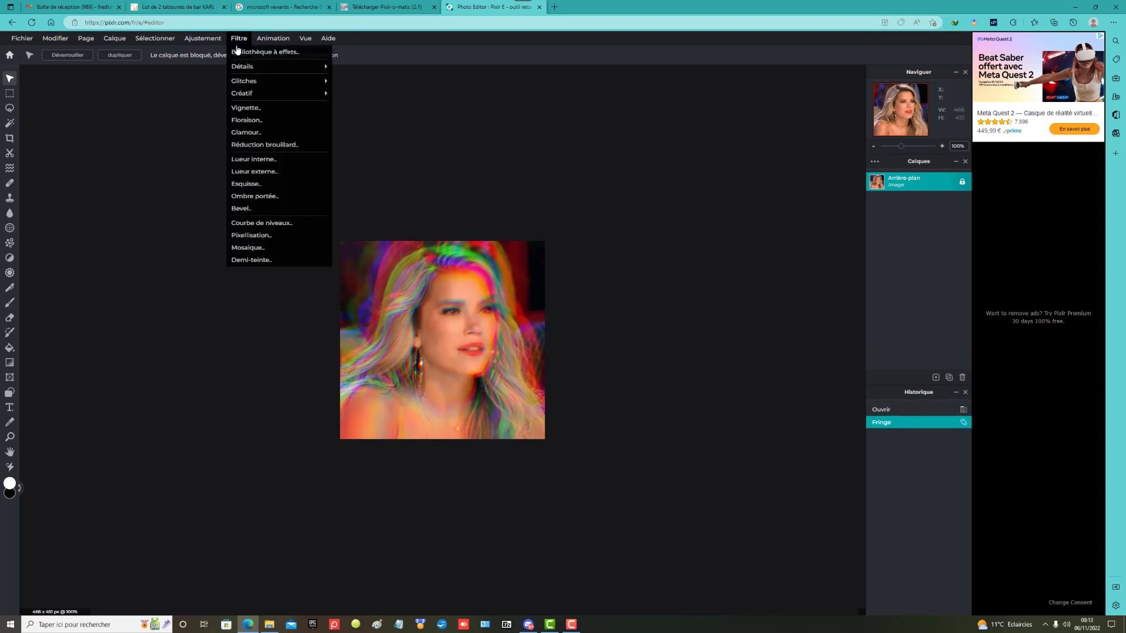
left_click(252, 209)
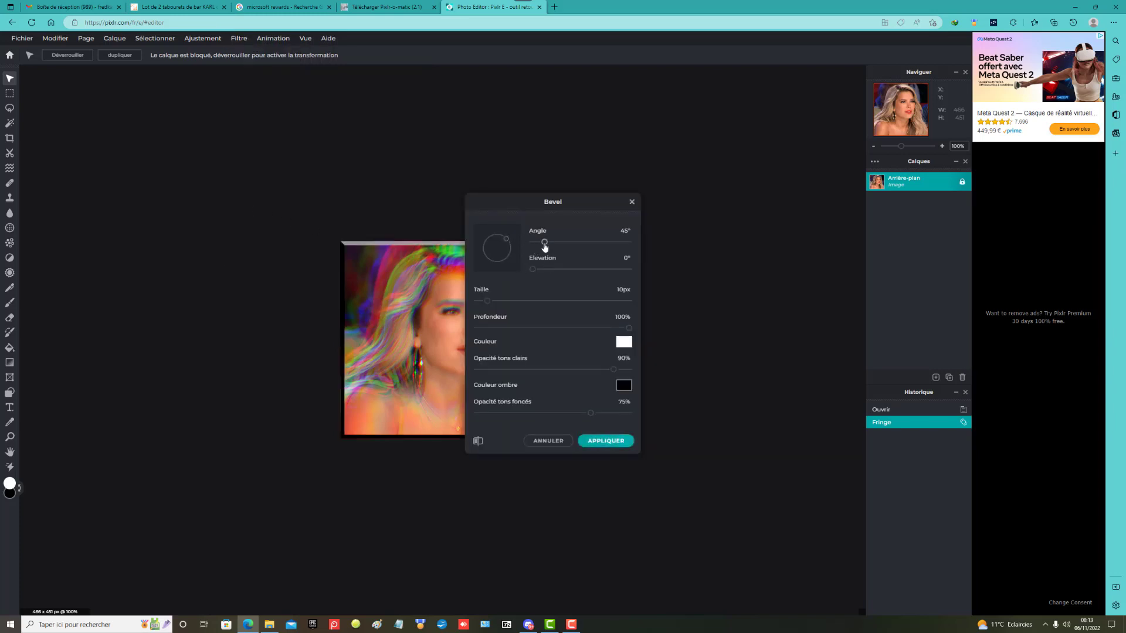
mouse_move(544, 242)
left_mouse_down()
mouse_move(558, 242)
mouse_move(564, 270)
left_mouse_up()
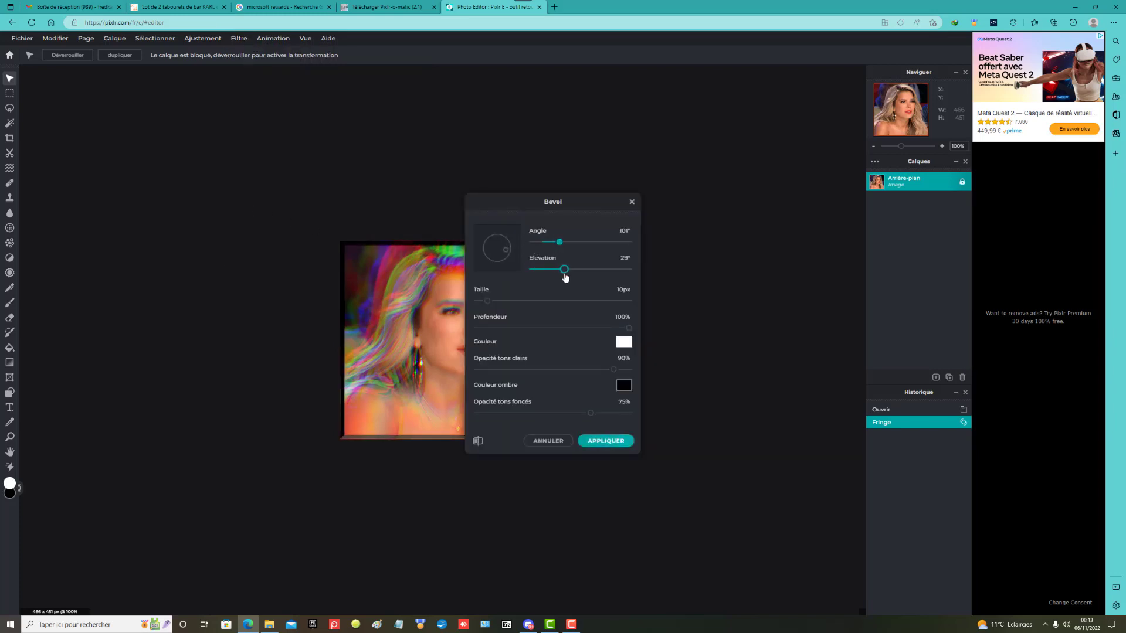
left_click_drag(486, 301, 516, 304)
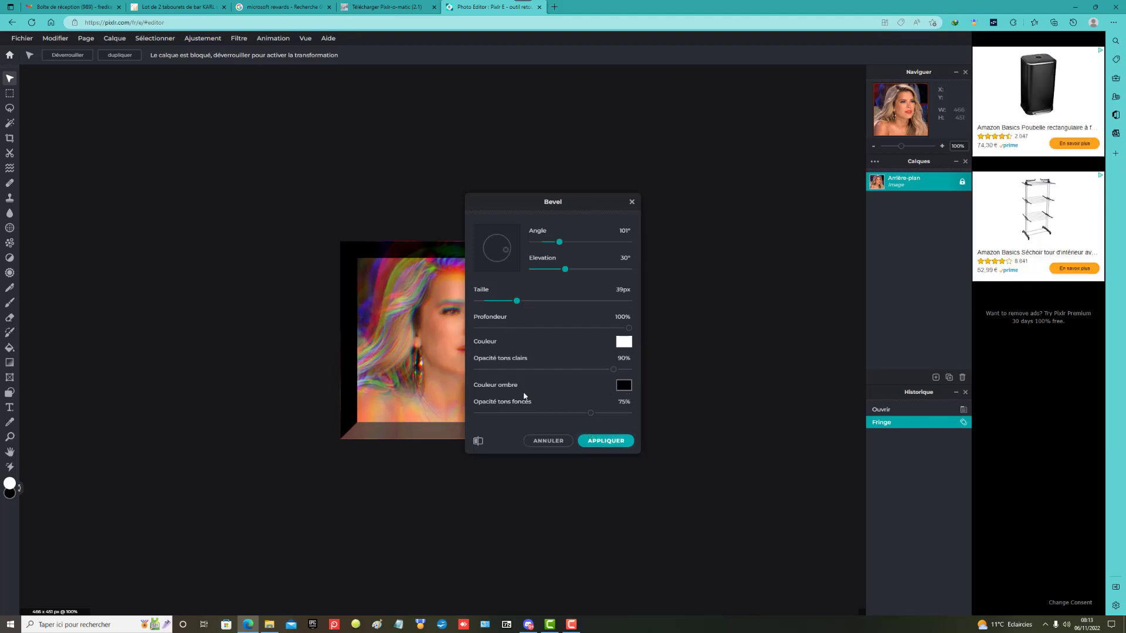
Try to turn the bevel's shadow colour blue by setting its hue to 234
left_click(623, 386)
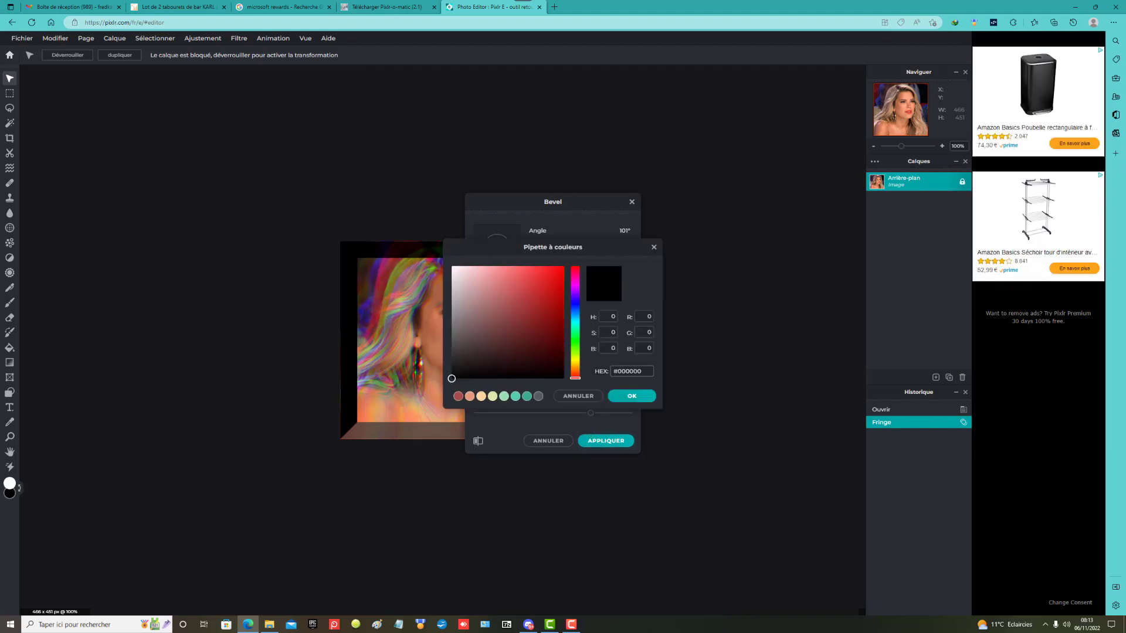
left_click(575, 305)
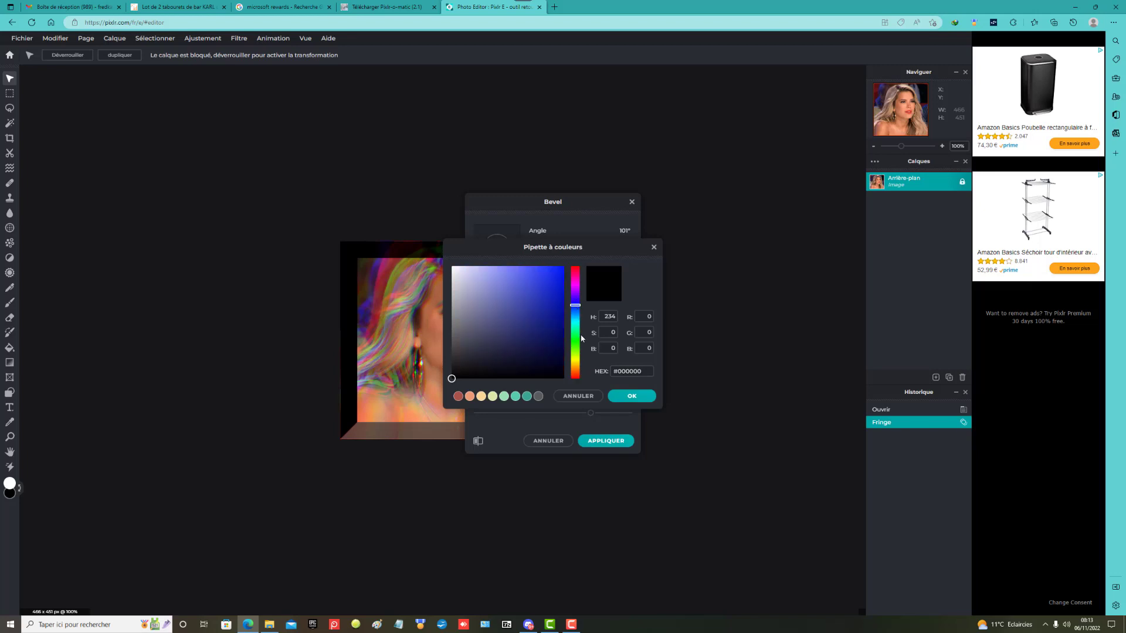
left_click(632, 397)
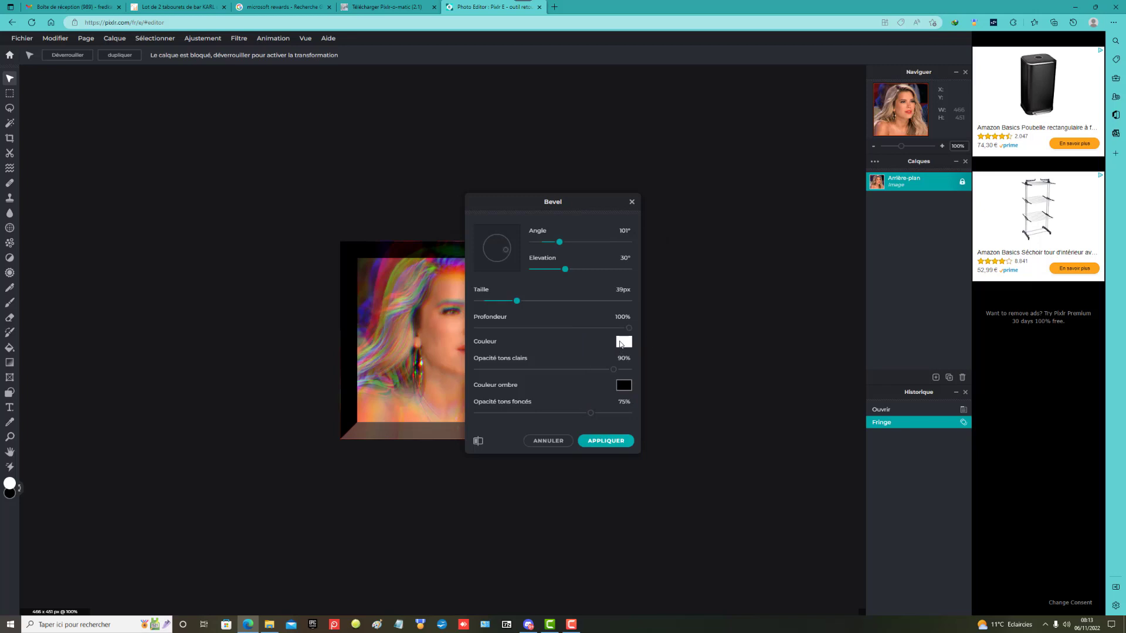
Set the bevel's main colour to dark red #721212 and apply the filter
left_click(622, 343)
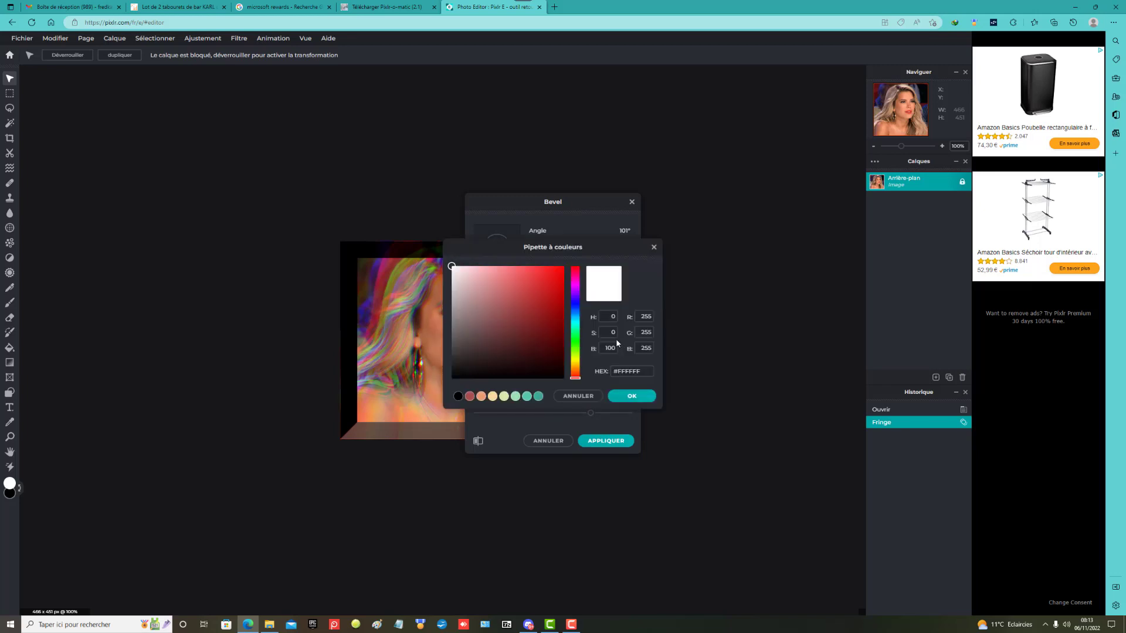
left_click(546, 330)
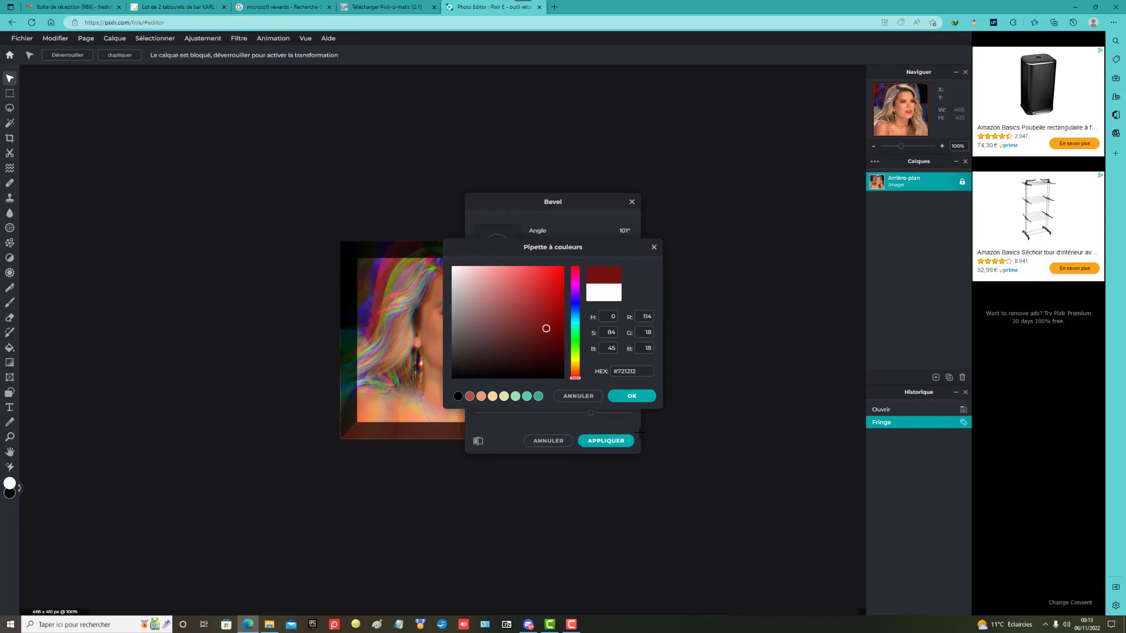
left_click(633, 397)
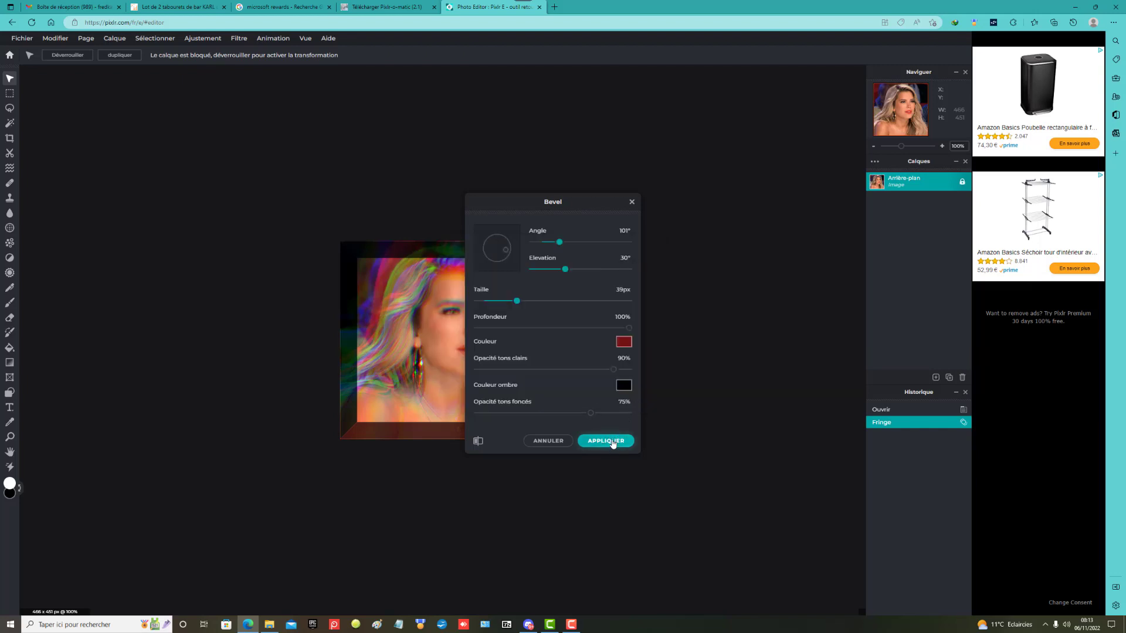
left_click(610, 440)
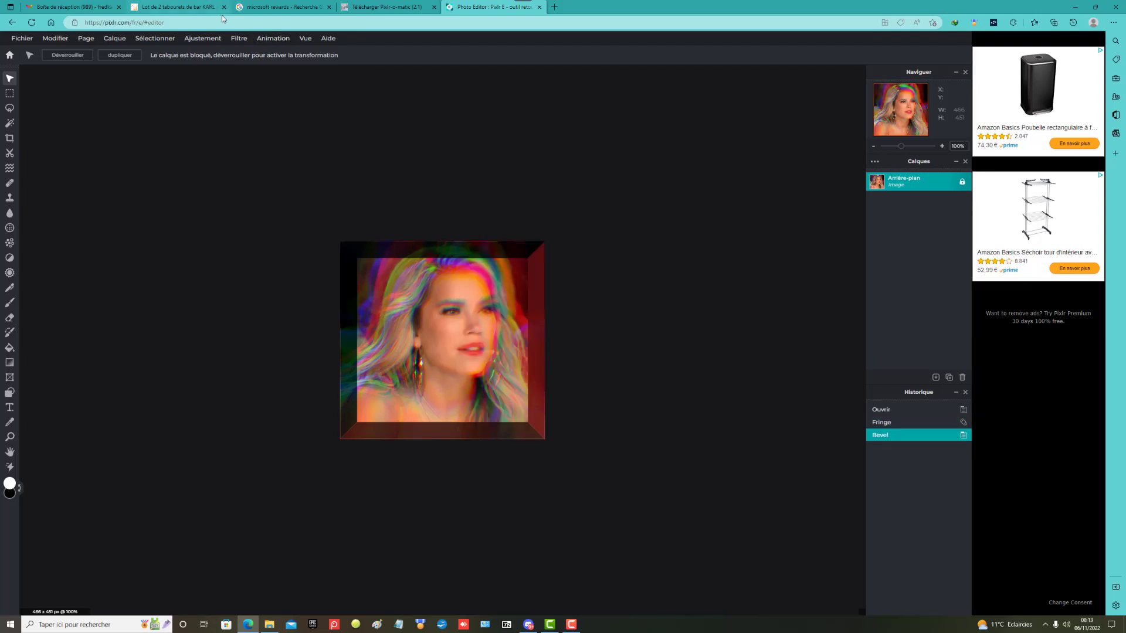
Apply the Glamour filter to the image with an amount of 67
left_click(239, 42)
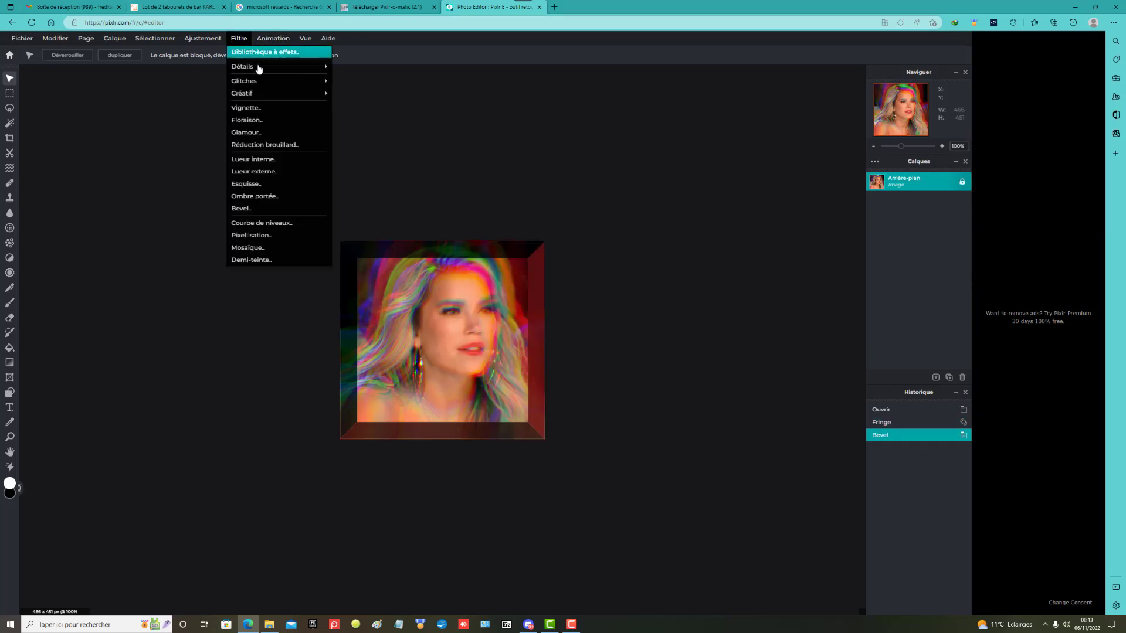
left_click(266, 133)
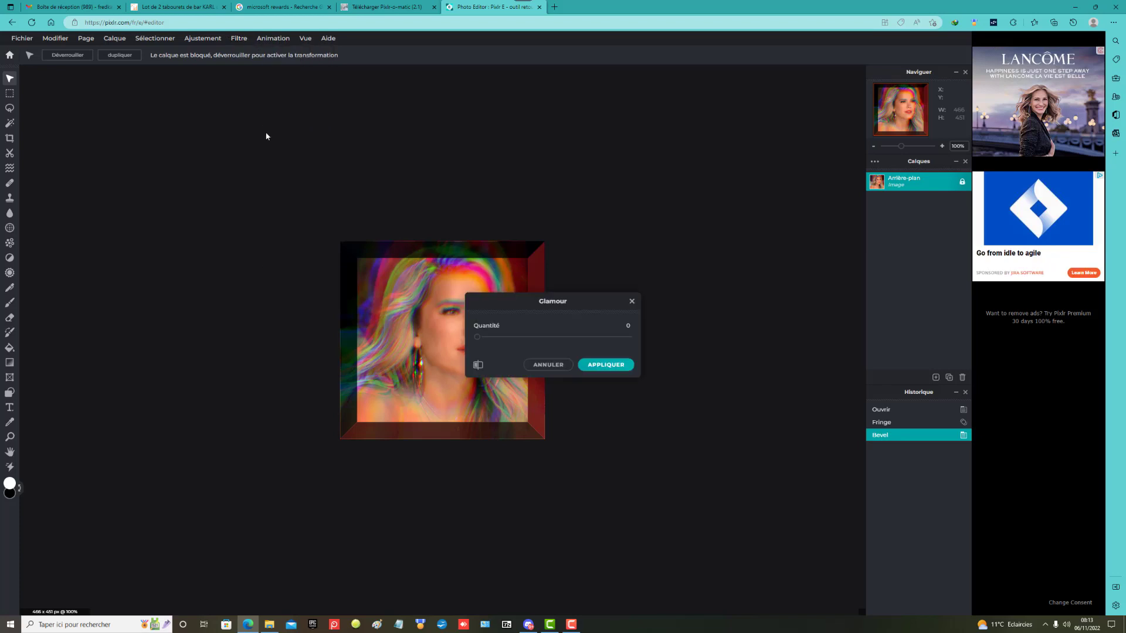
left_click_drag(478, 331, 571, 355)
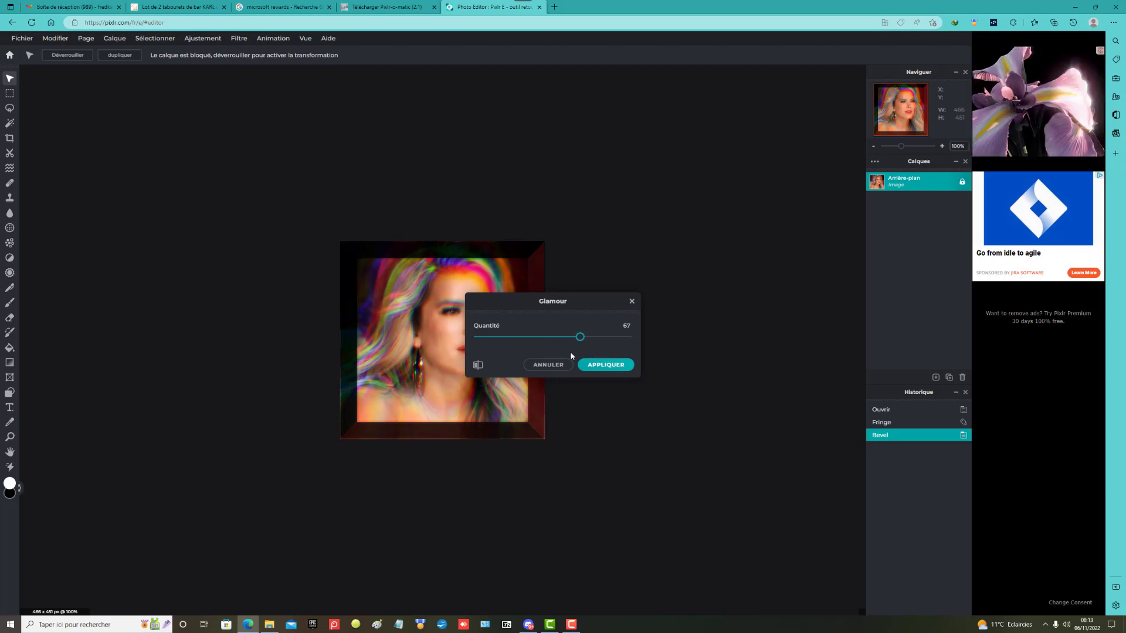
left_click(610, 366)
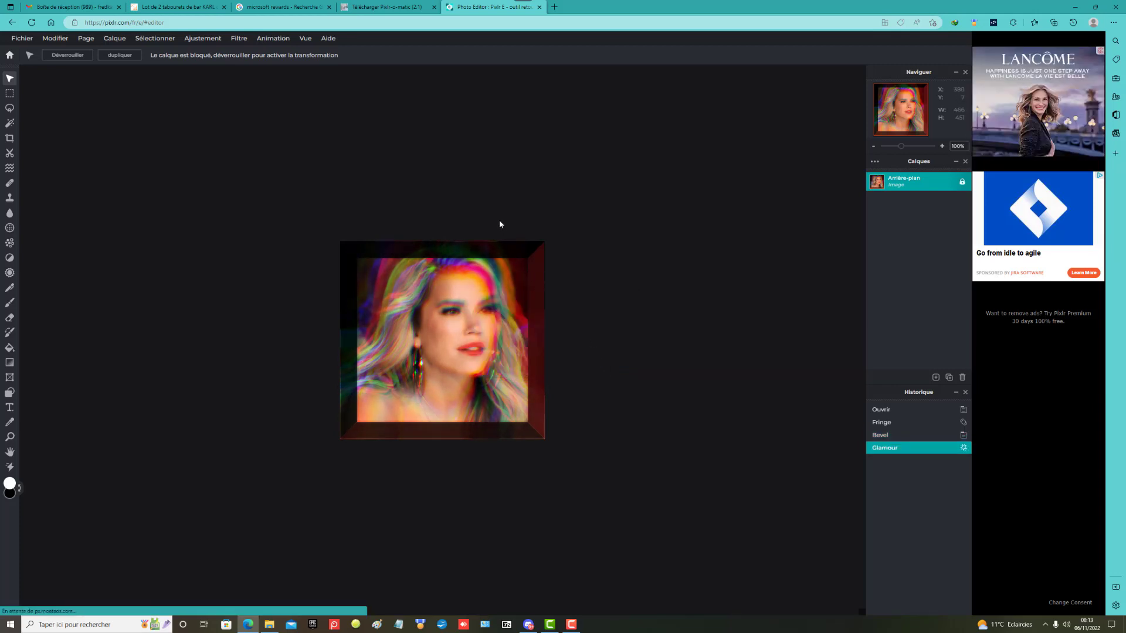
left_click(267, 42)
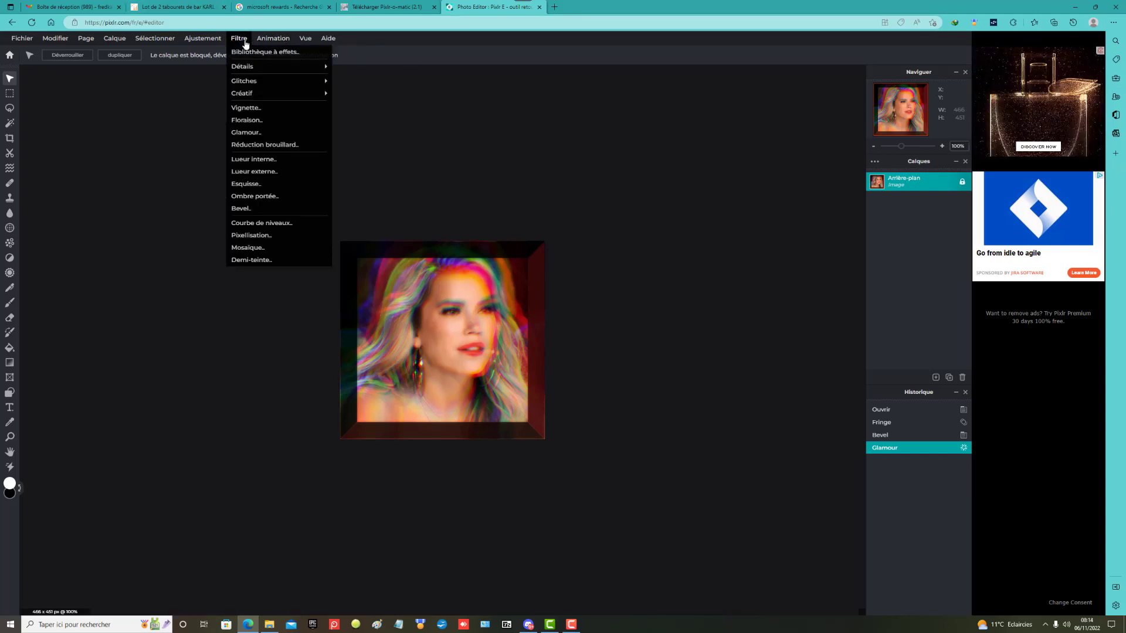
mouse_move(249, 95)
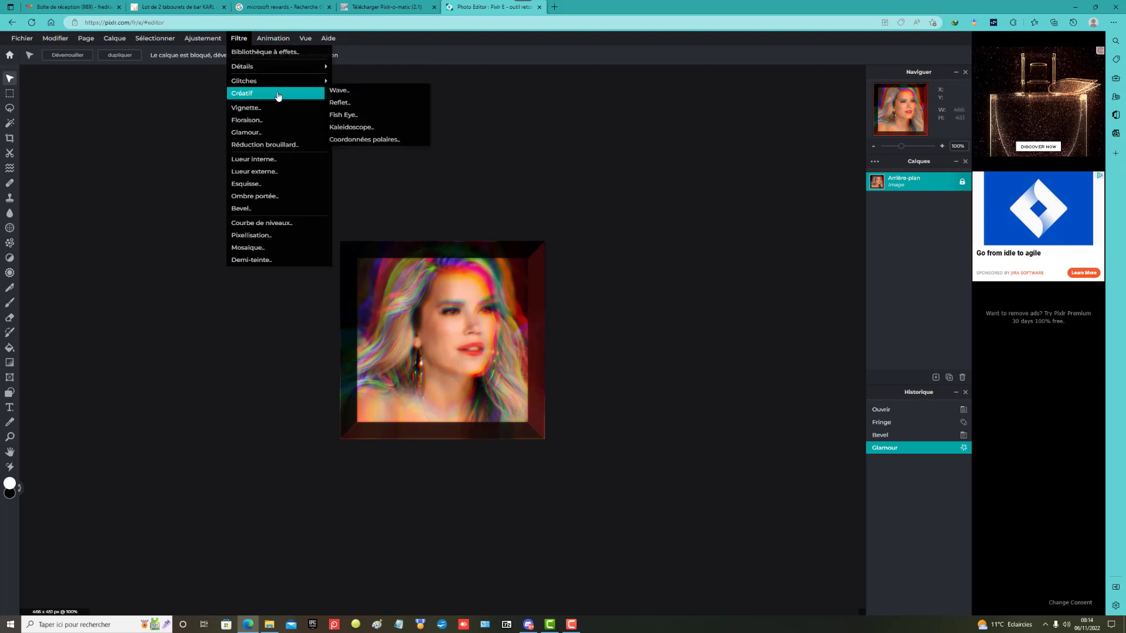
left_click(343, 90)
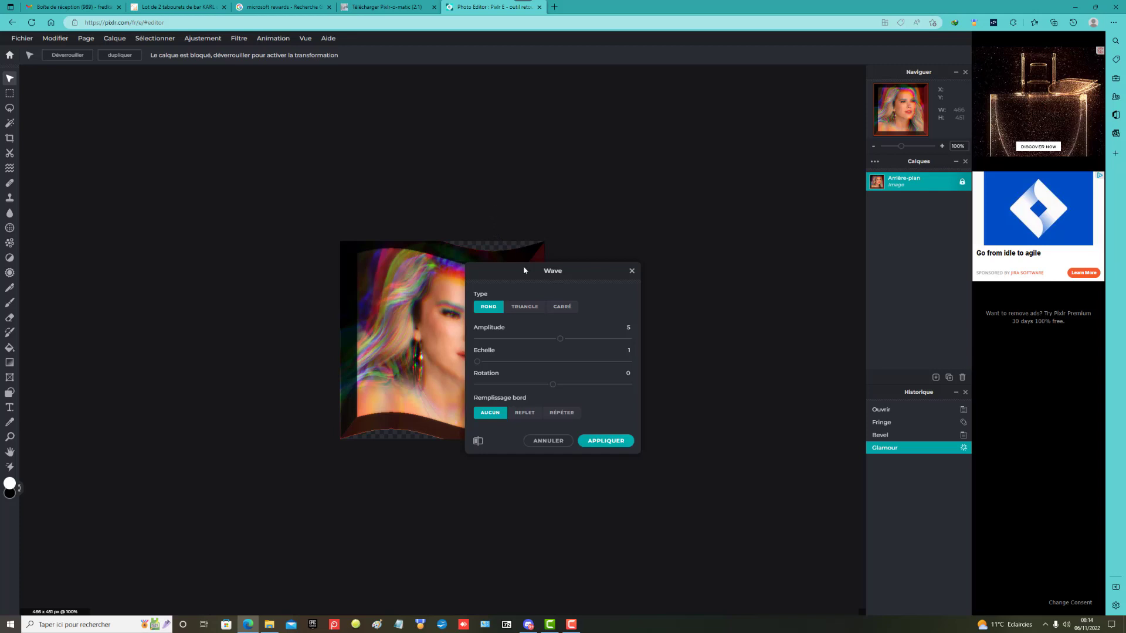
left_click(526, 307)
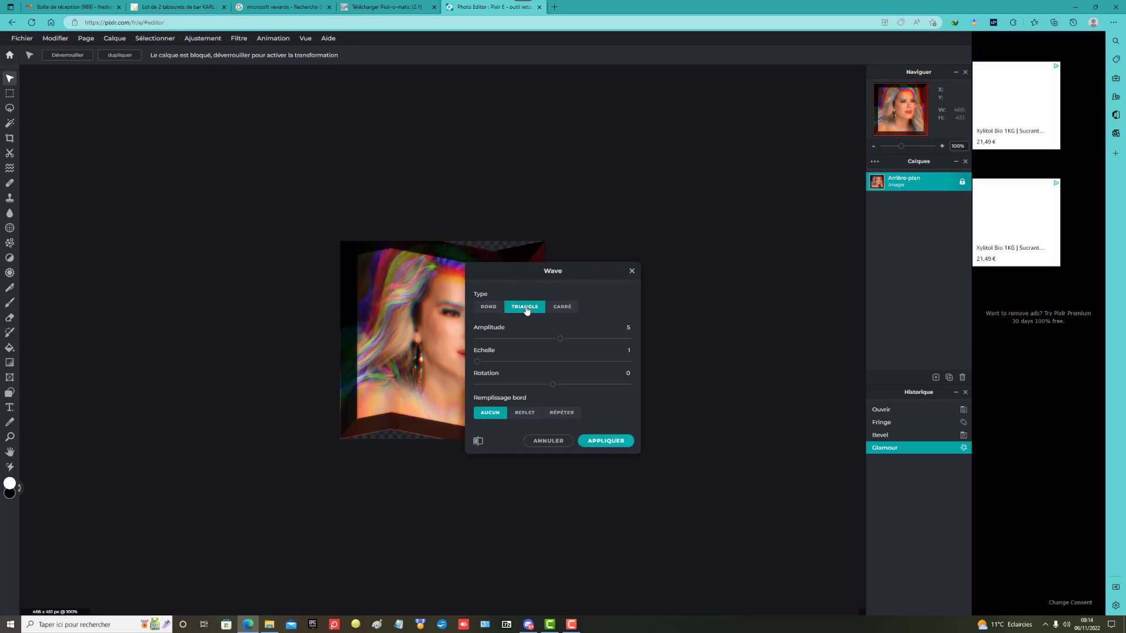
left_click(561, 308)
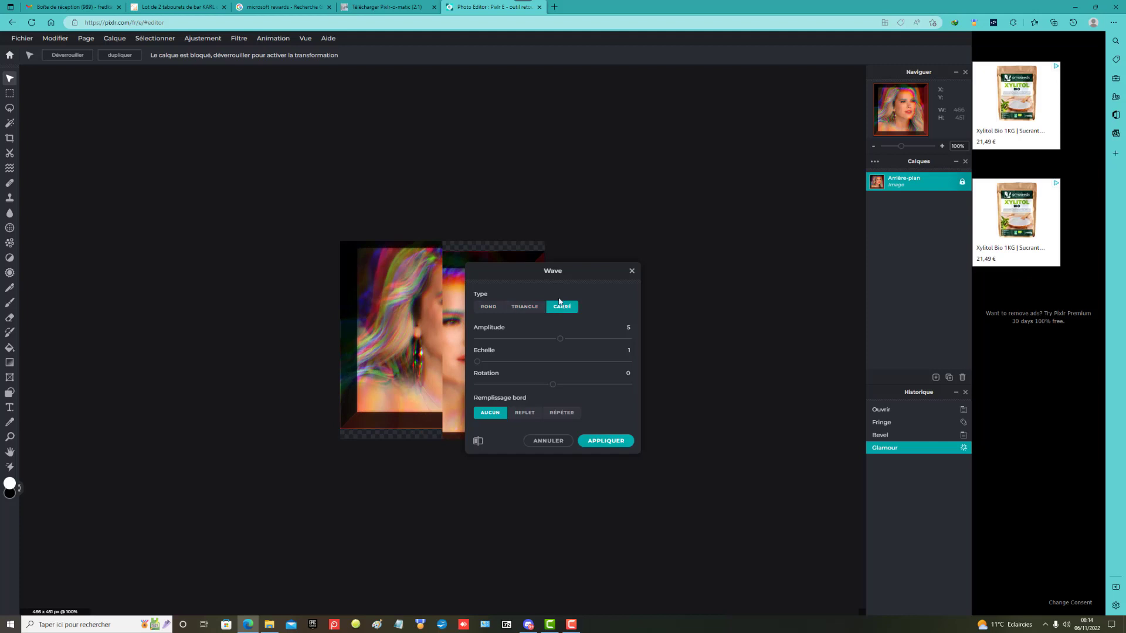
left_click(563, 443)
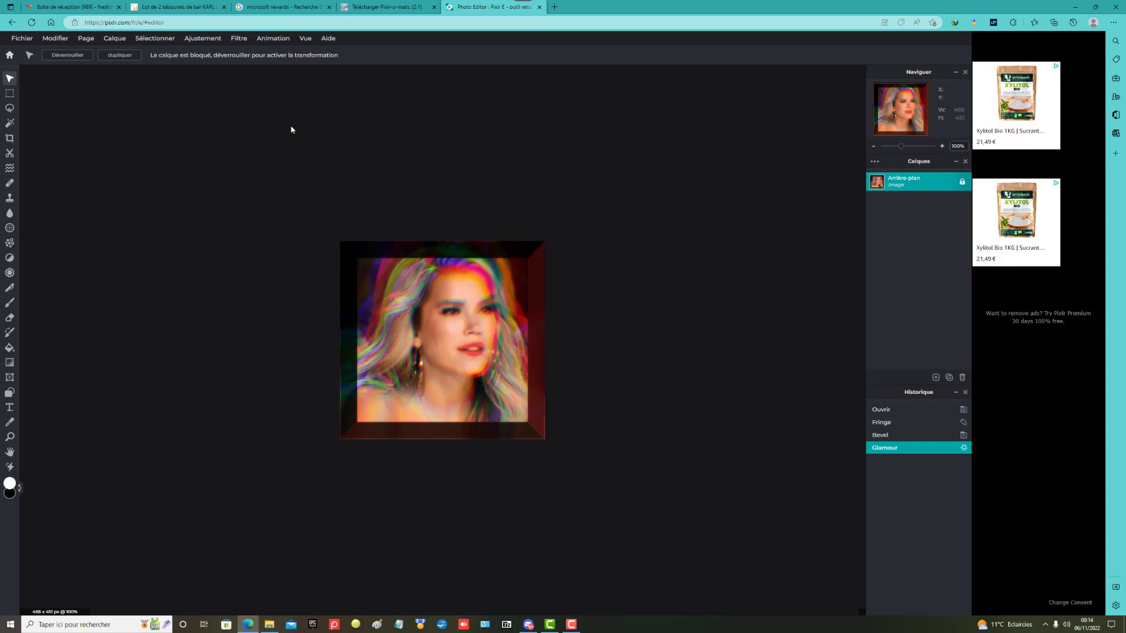
Start the Reflet filter on the image and try its horizontal and vertical half-mirror types
left_click(238, 40)
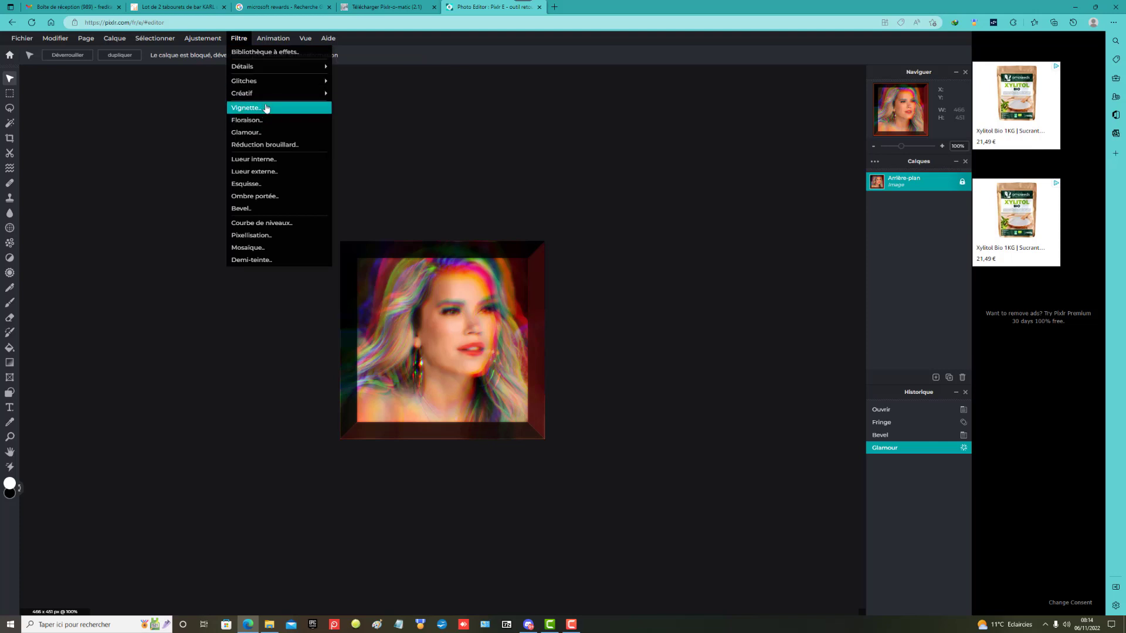
mouse_move(269, 98)
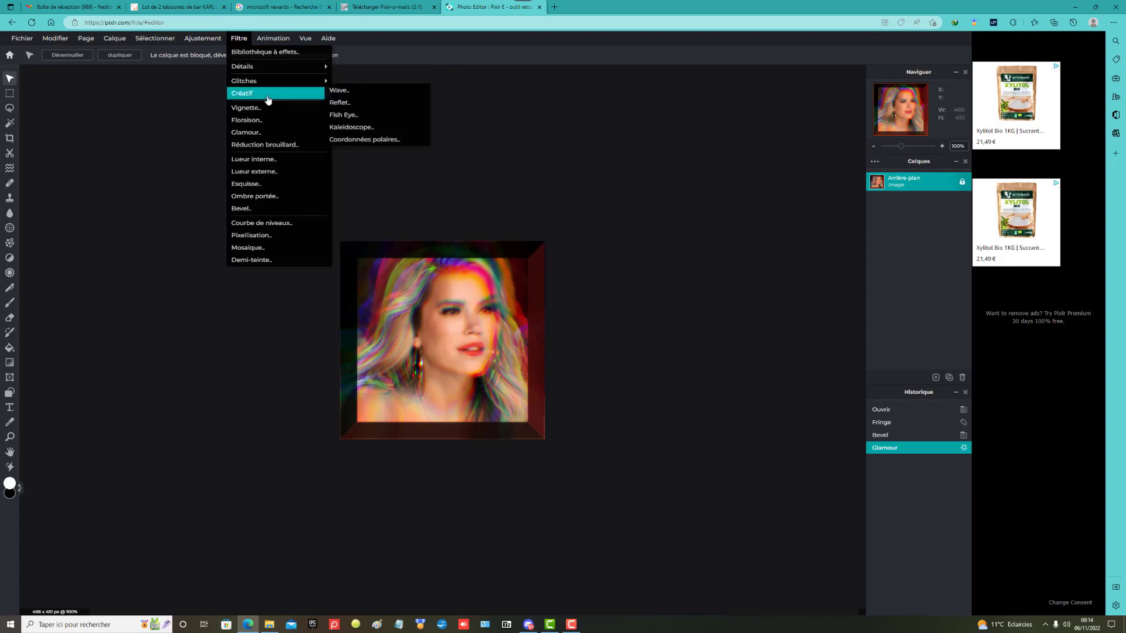
left_click(342, 103)
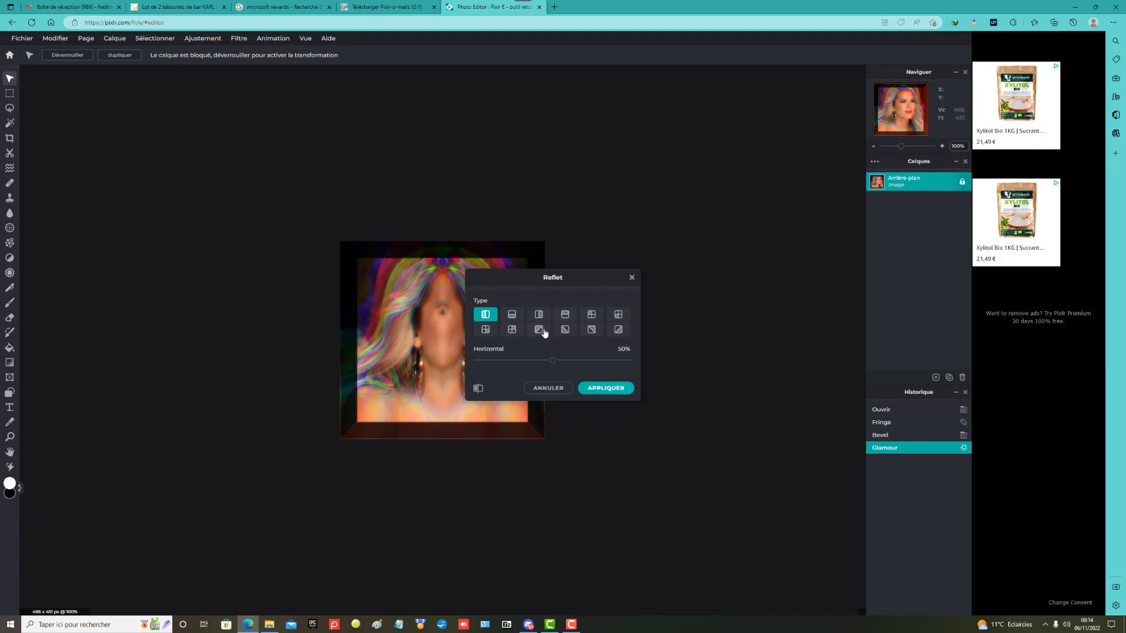
left_click_drag(533, 276, 610, 234)
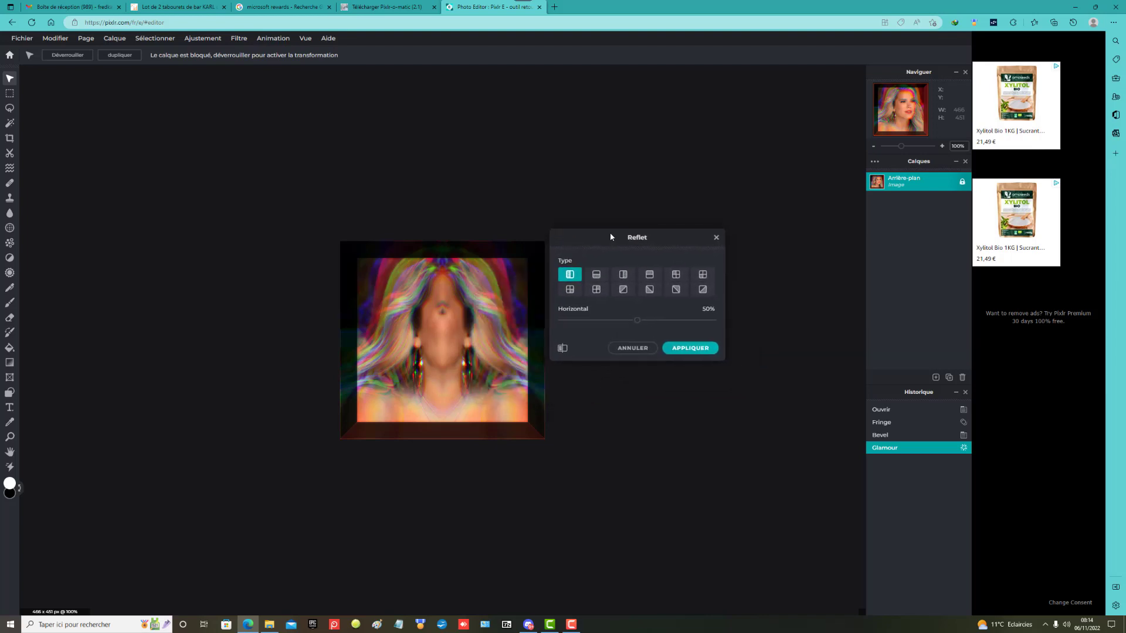
left_click(597, 275)
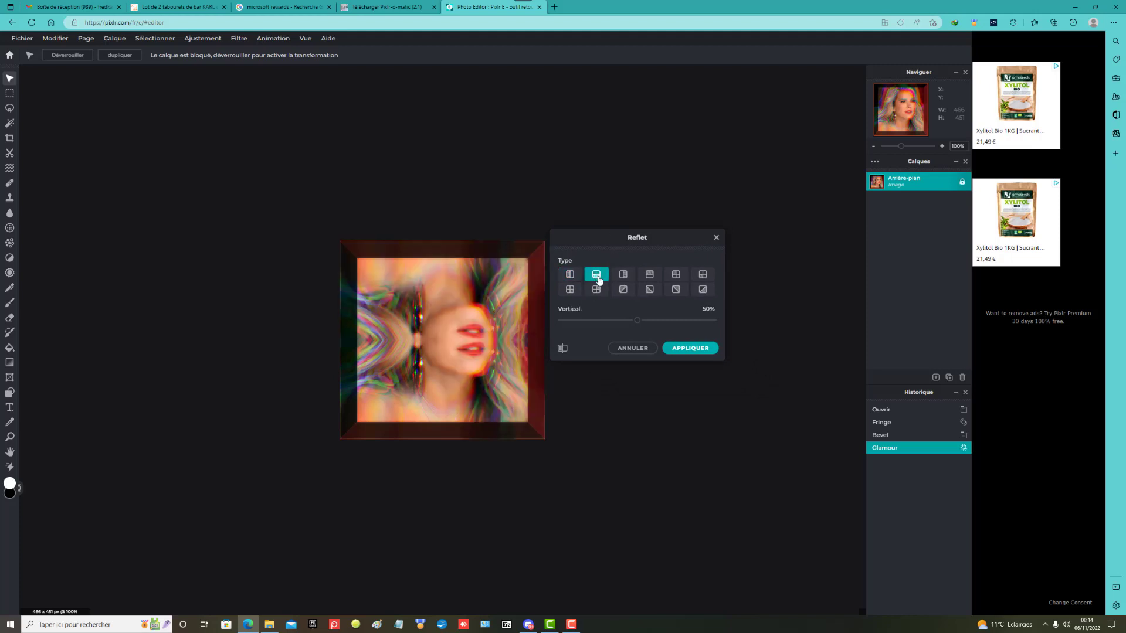
left_click(618, 277)
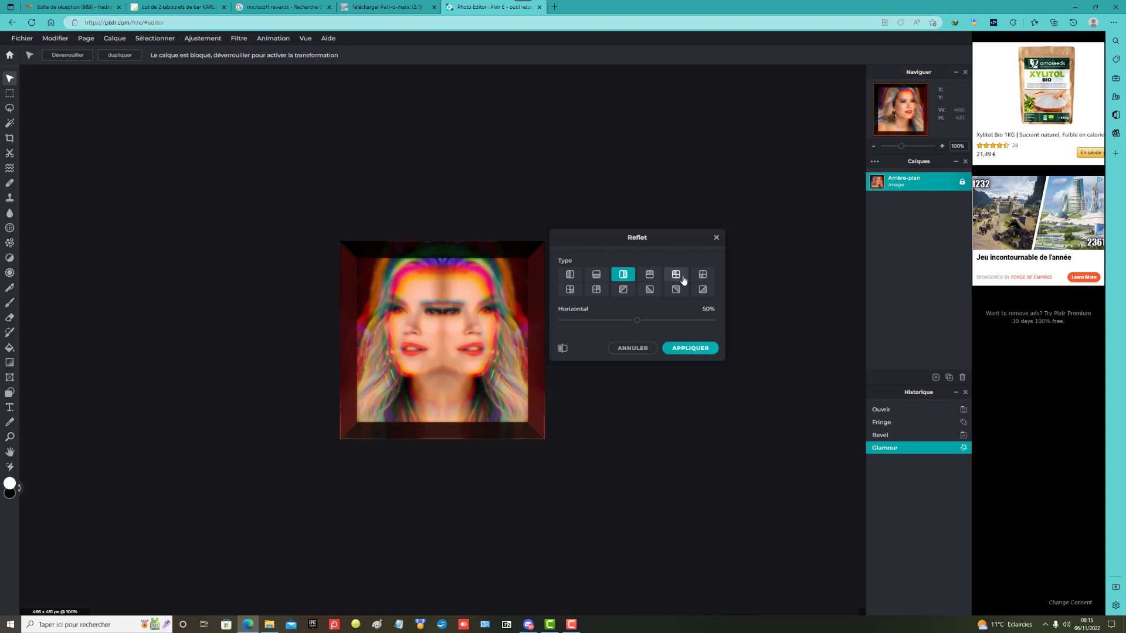
left_click(650, 275)
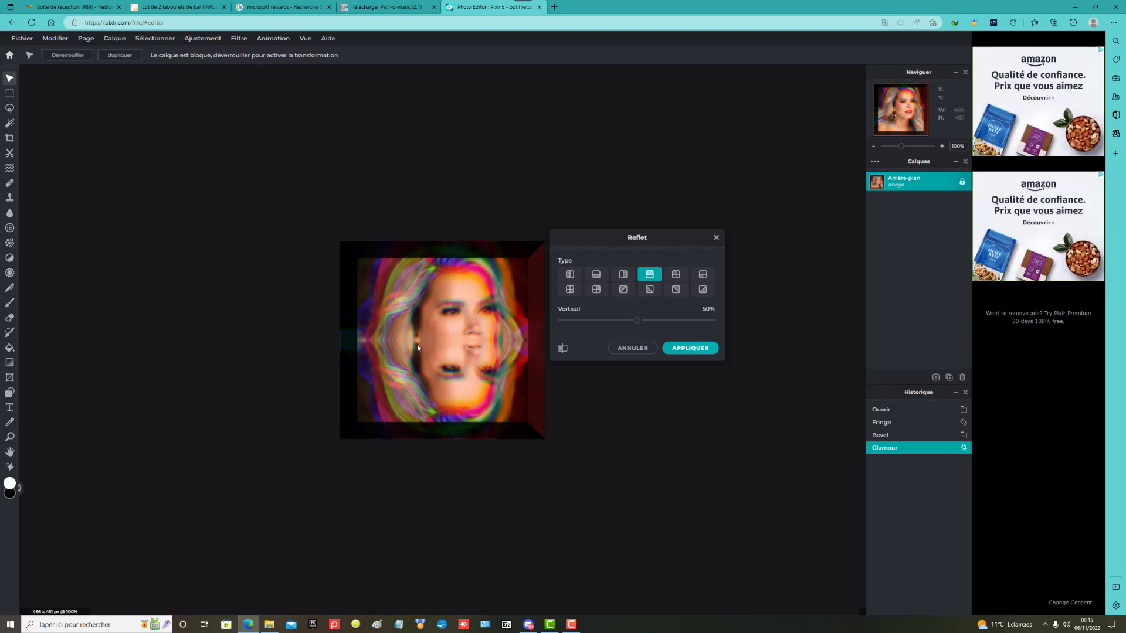
Try the Reflet filter's four quadrant types and its diagonal mirror types on the portrait
left_click(678, 276)
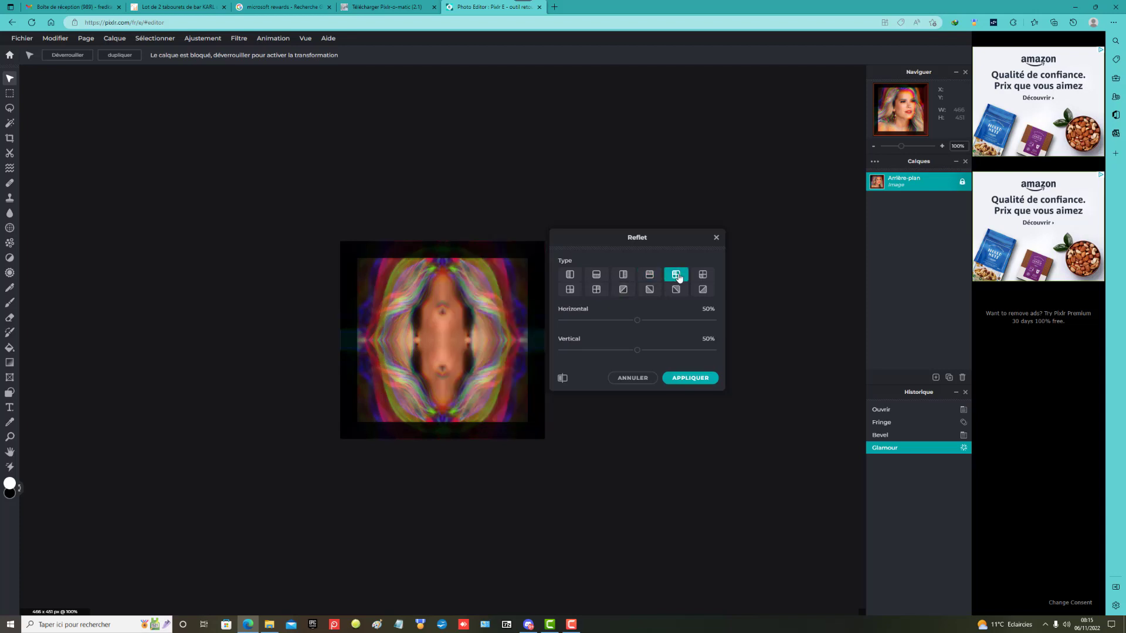
left_click(712, 278)
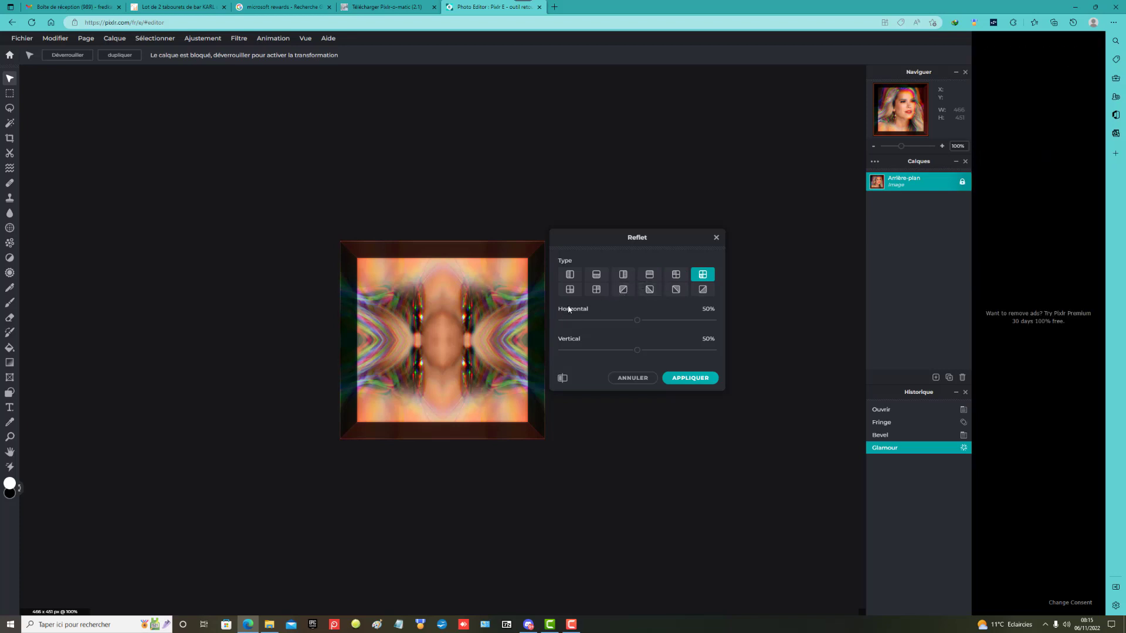
left_click(569, 289)
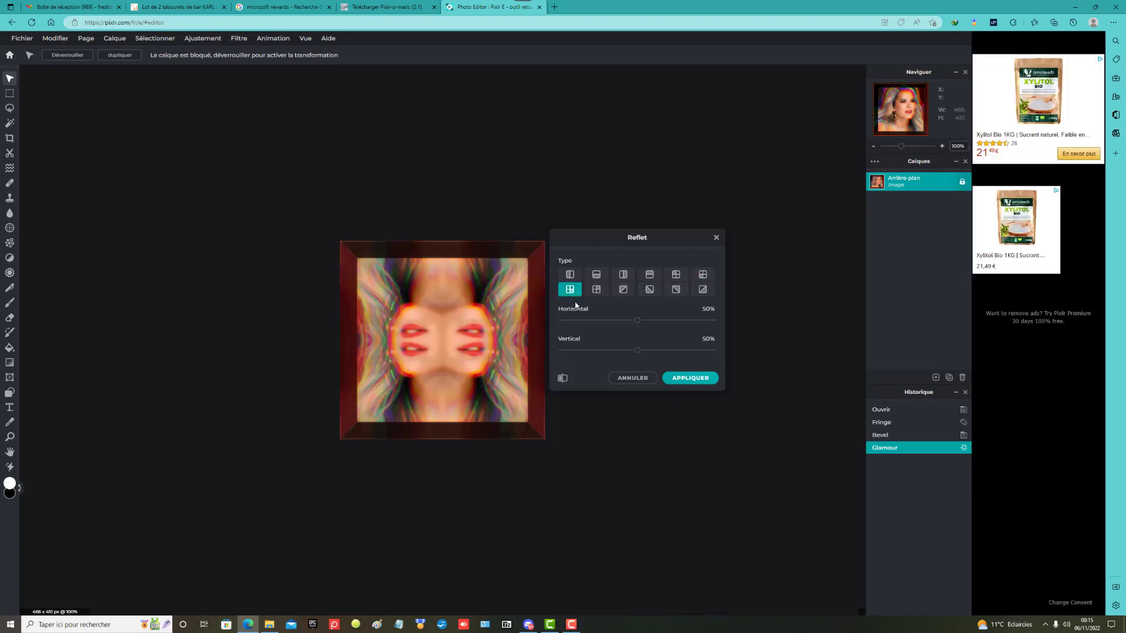
left_click(598, 293)
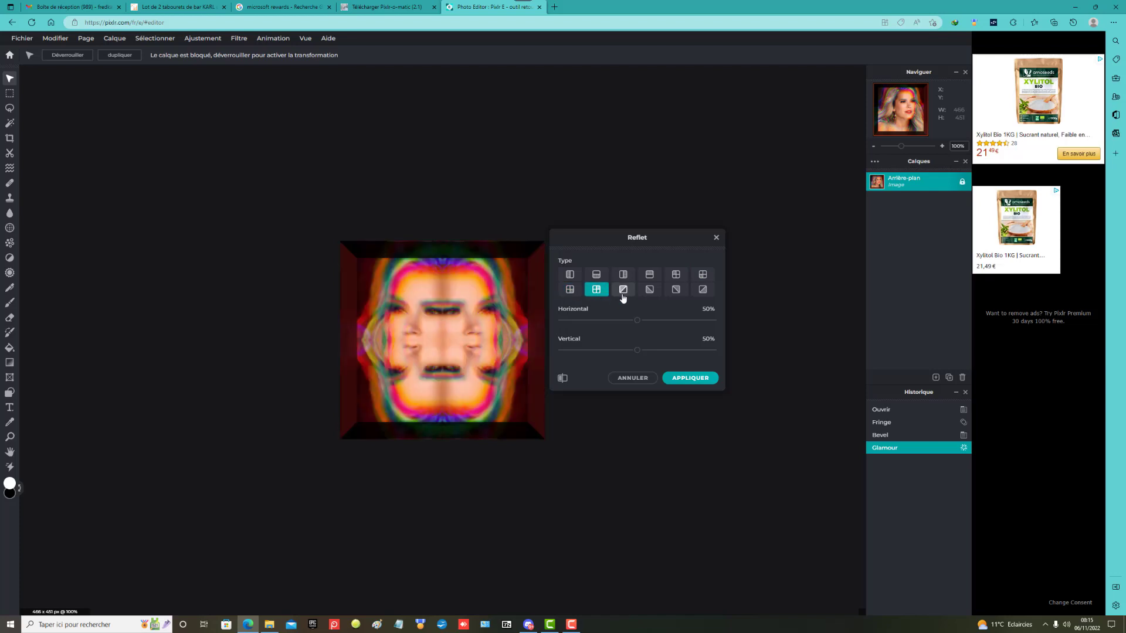
left_click(624, 296)
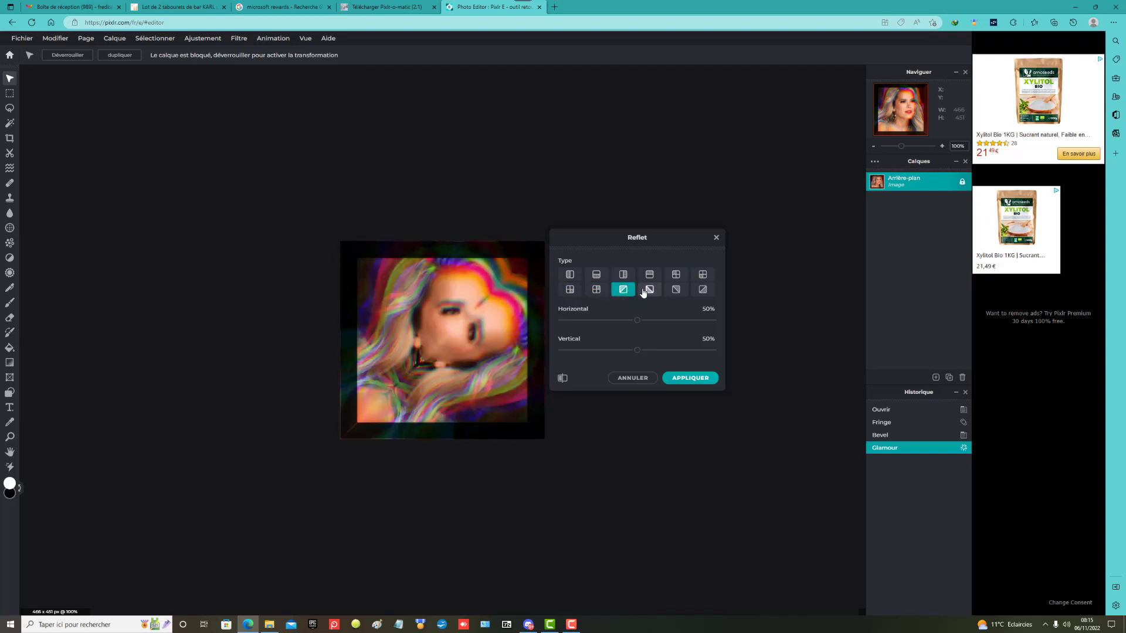
left_click(647, 293)
left_click(674, 291)
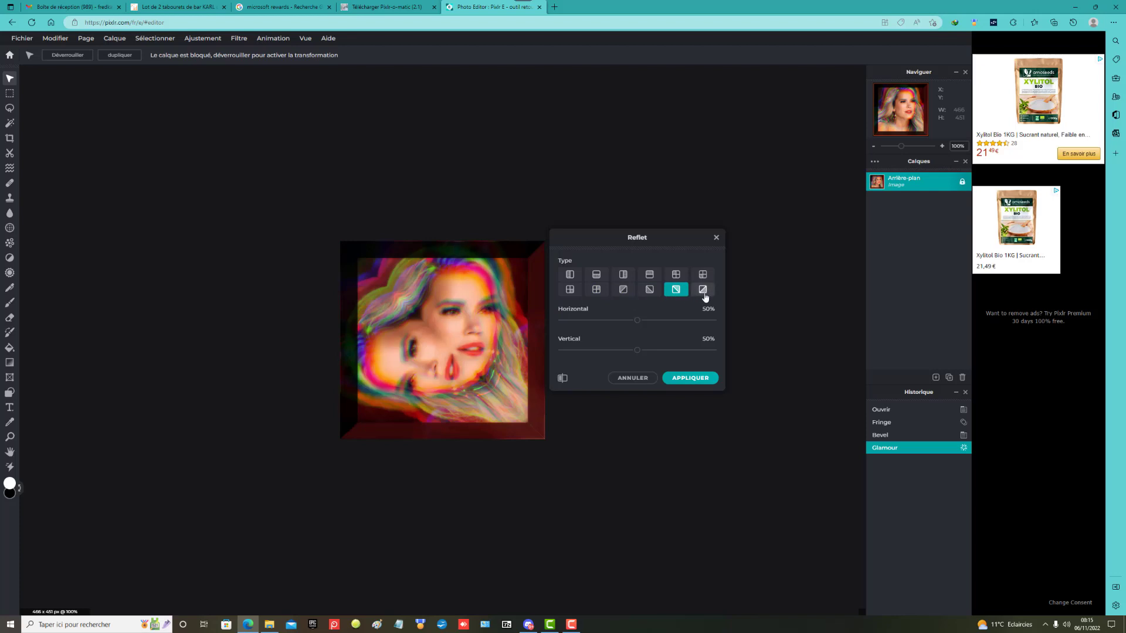
left_click(704, 295)
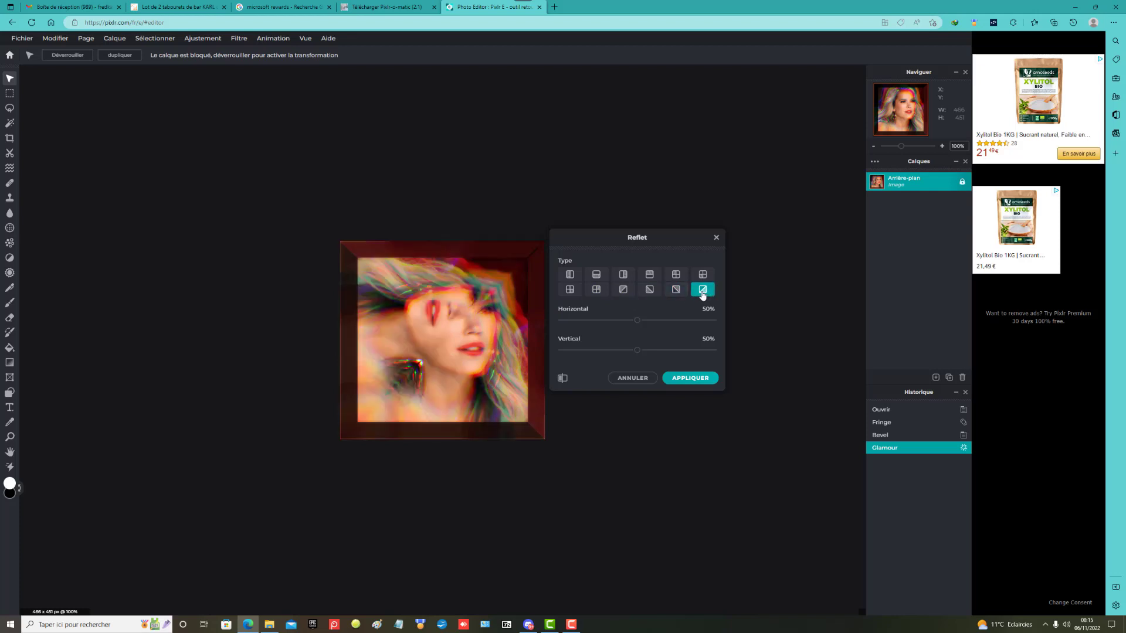
Set the Reflet type to mirror the right half of the portrait at 50% horizontal and apply the filter
left_click(623, 276)
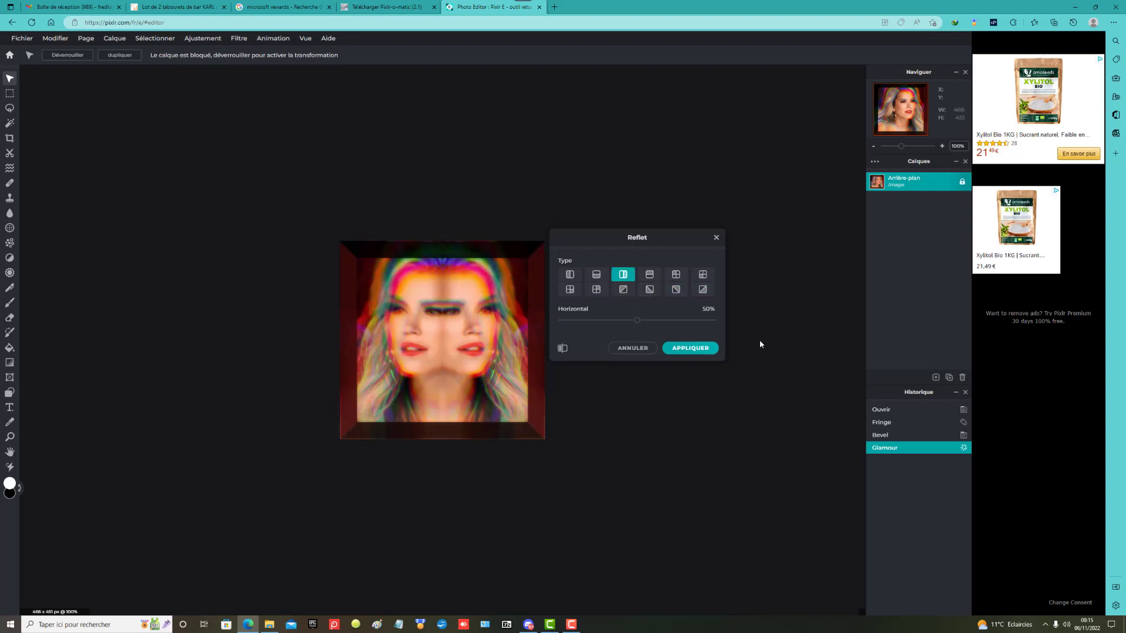
left_click(701, 349)
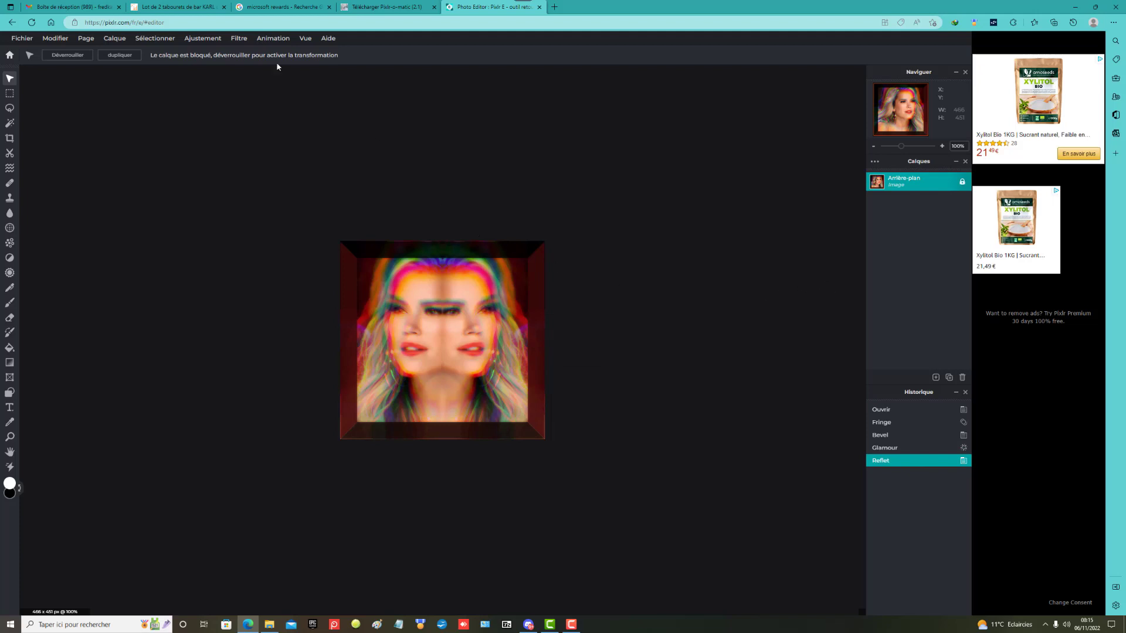
left_click(243, 40)
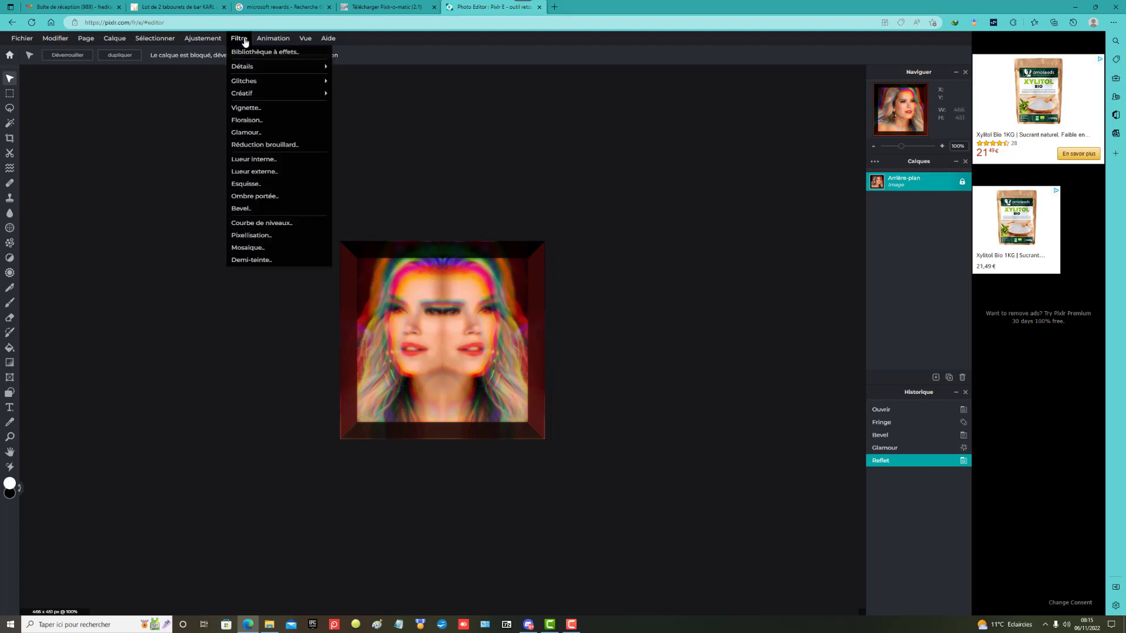
mouse_move(245, 98)
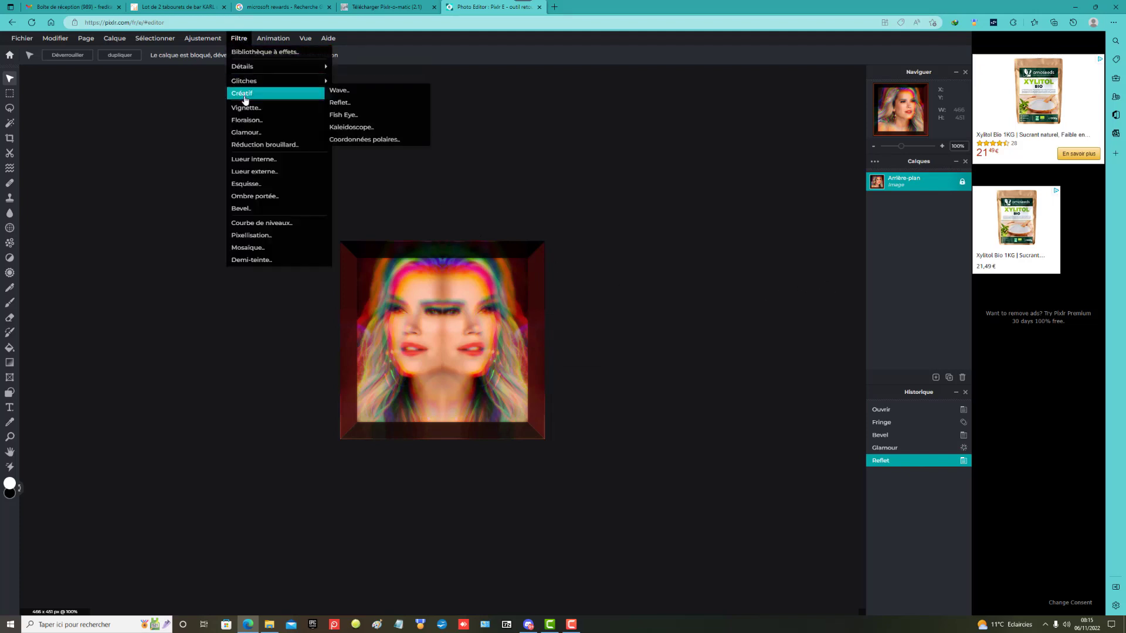
left_click(347, 126)
Apply the Fish Eye filter to the image with a bulge of 120, X and Y at 50% and a stretch of 100
left_click(238, 39)
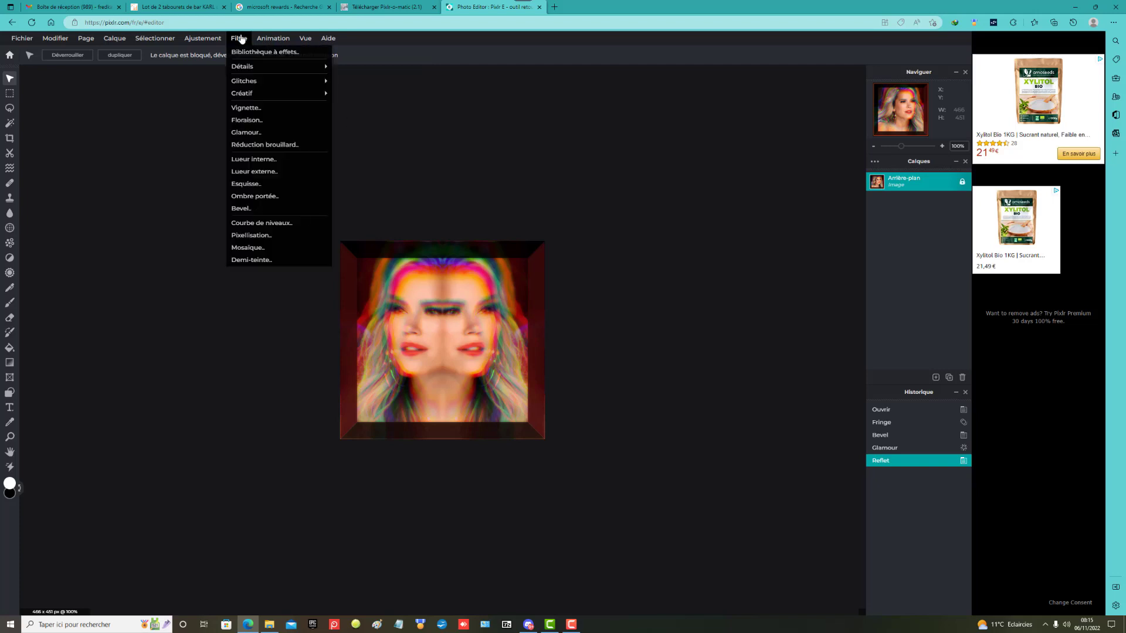
mouse_move(251, 93)
left_click(352, 115)
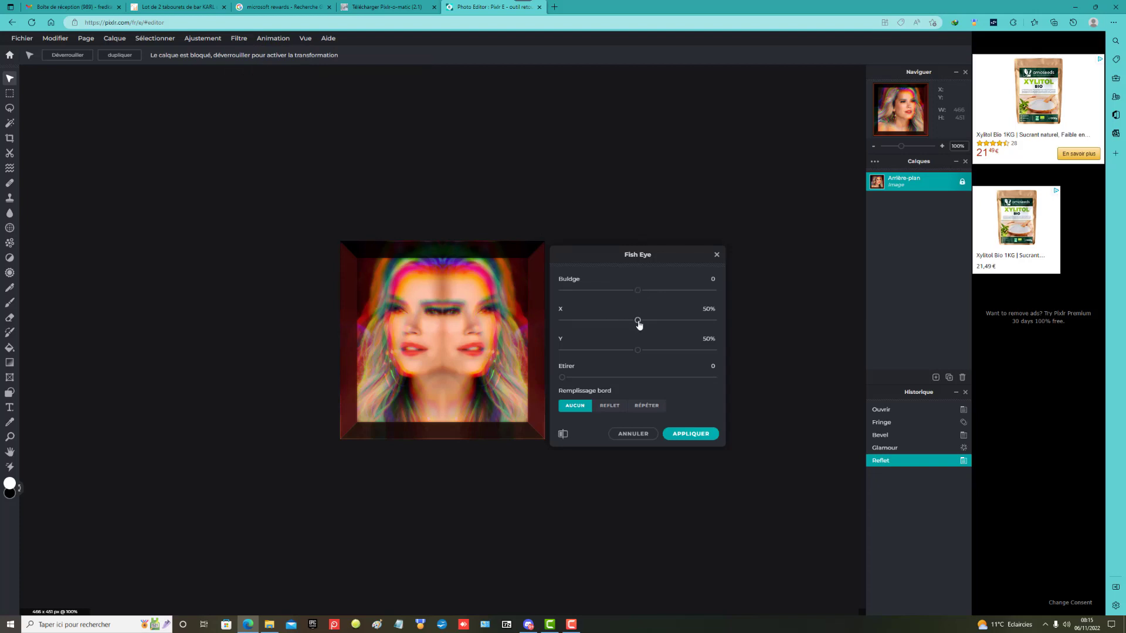
left_click_drag(636, 324, 669, 324)
left_click_drag(578, 323, 696, 294)
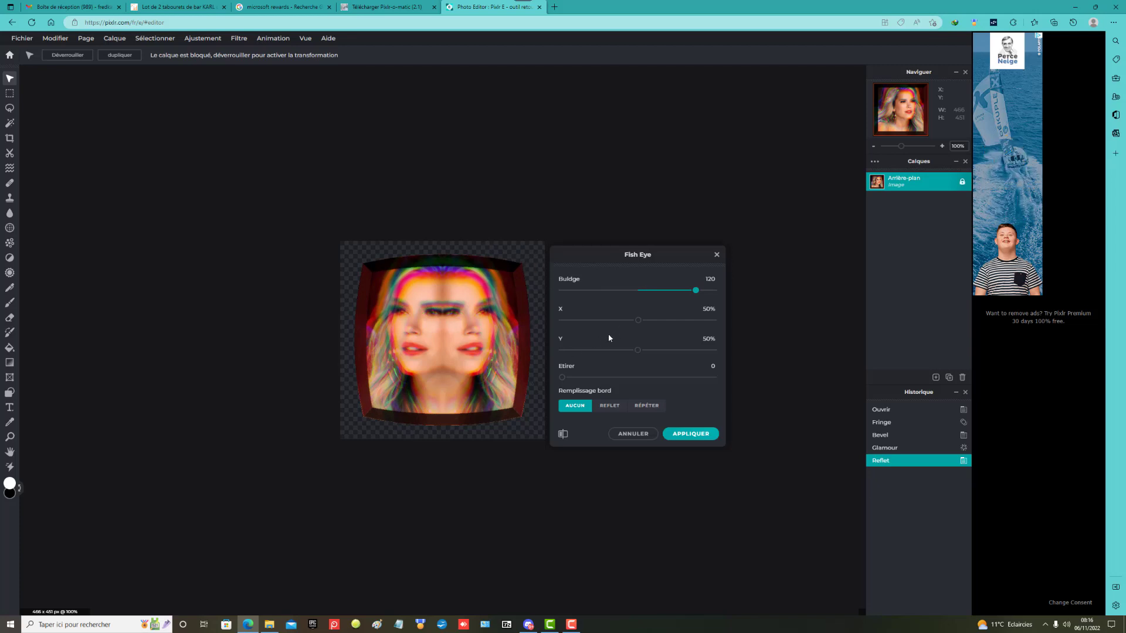
left_click_drag(563, 378, 684, 380)
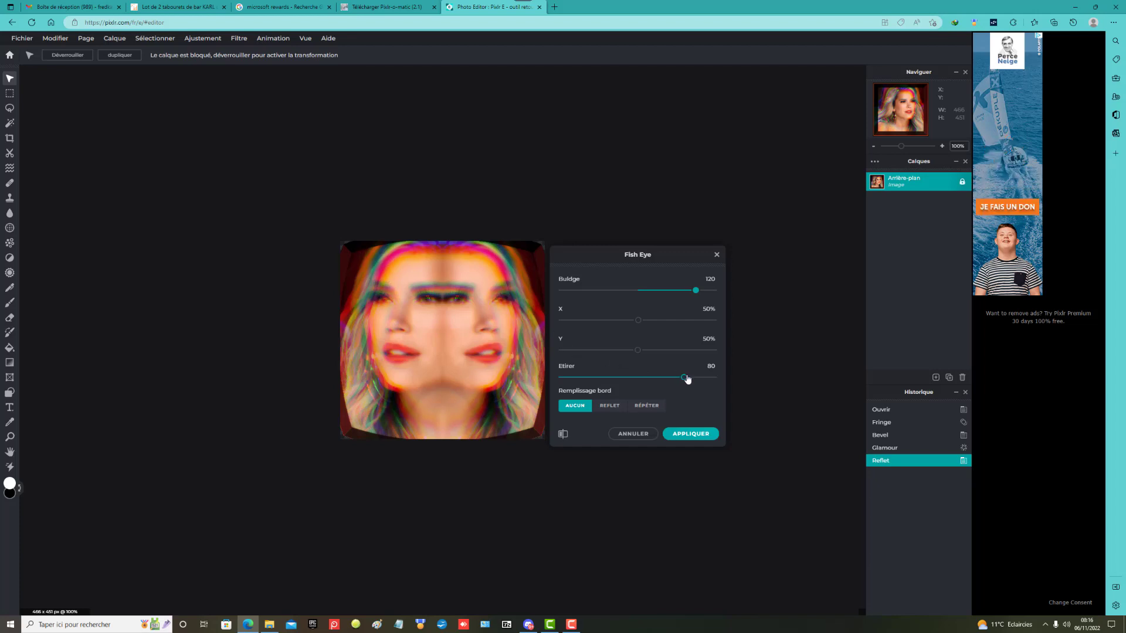
left_click_drag(683, 377, 737, 378)
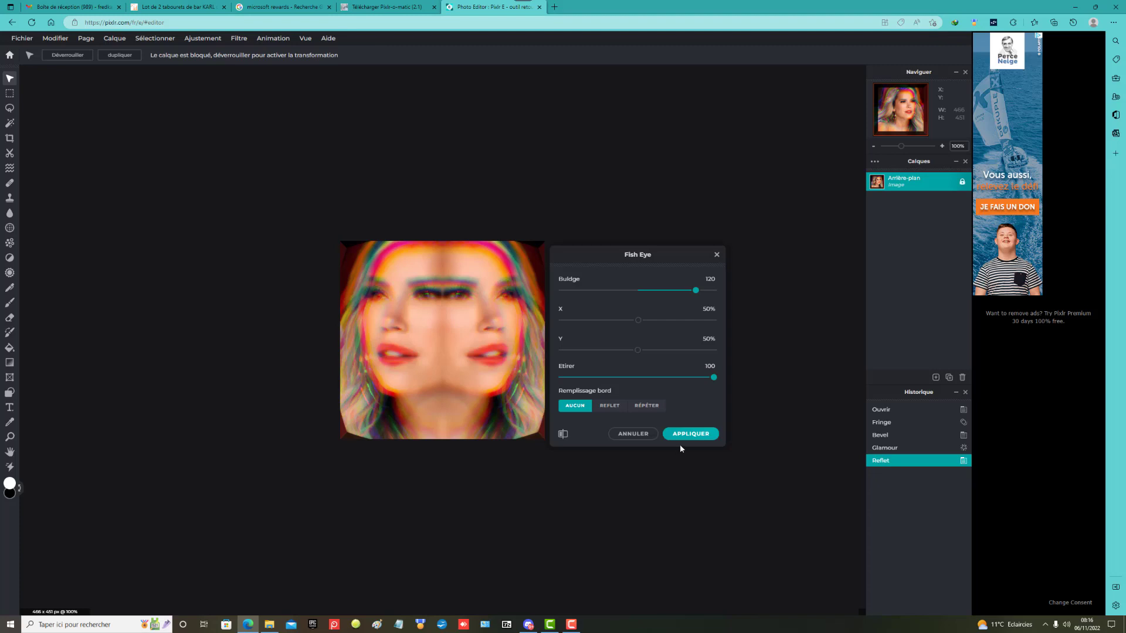
left_click(691, 434)
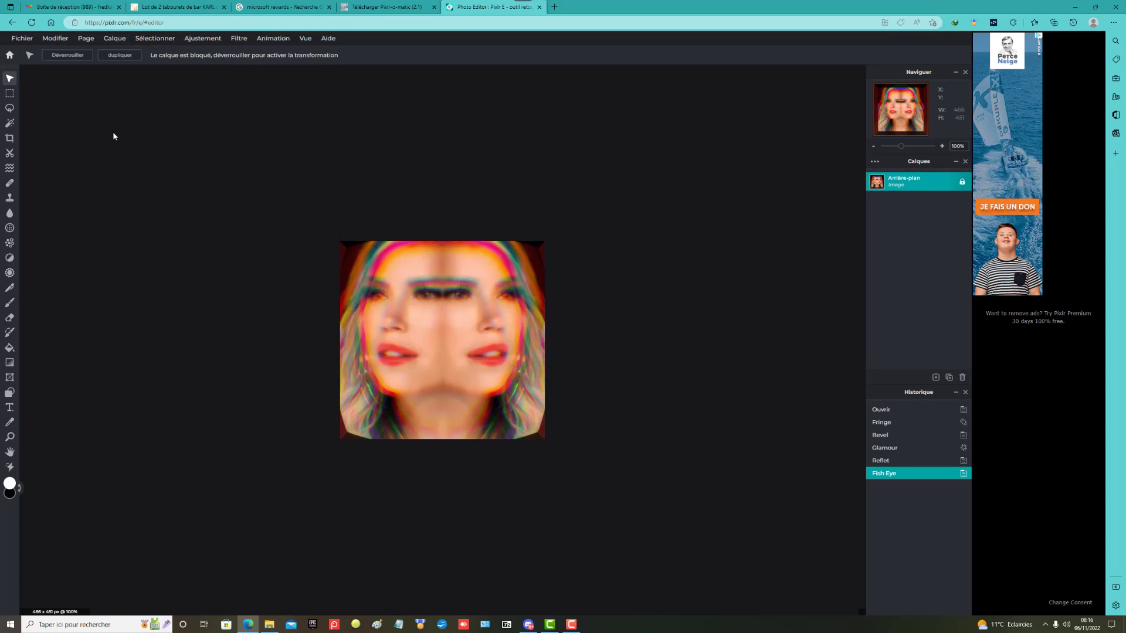
Apply the fog reduction filter to the image with its amount raised to roughly the middle of the range
left_click(239, 39)
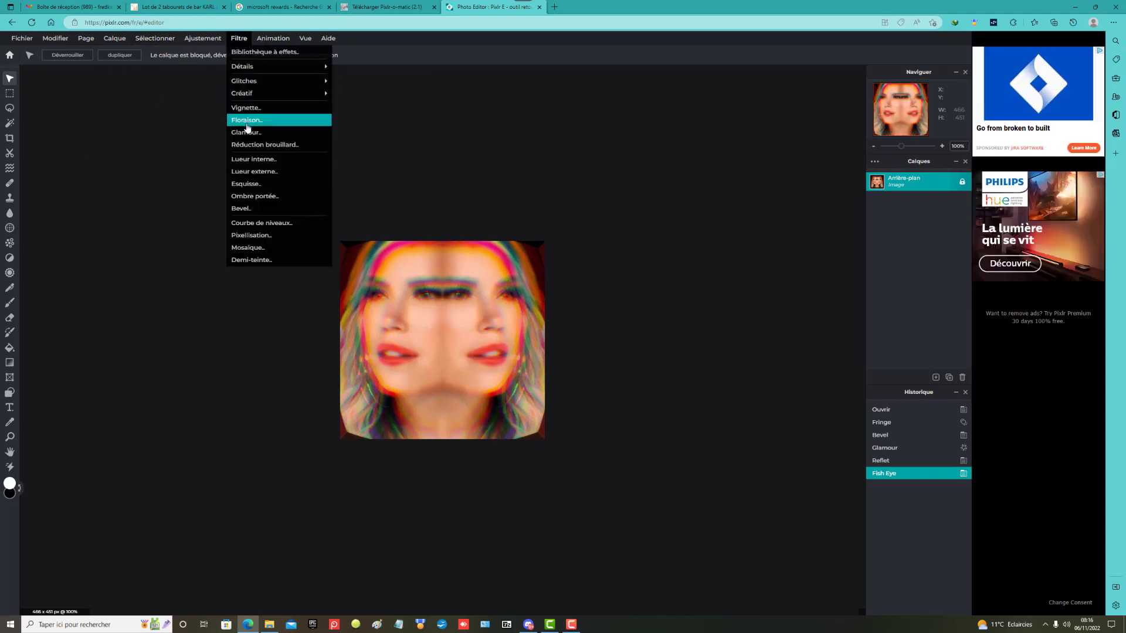
left_click(247, 146)
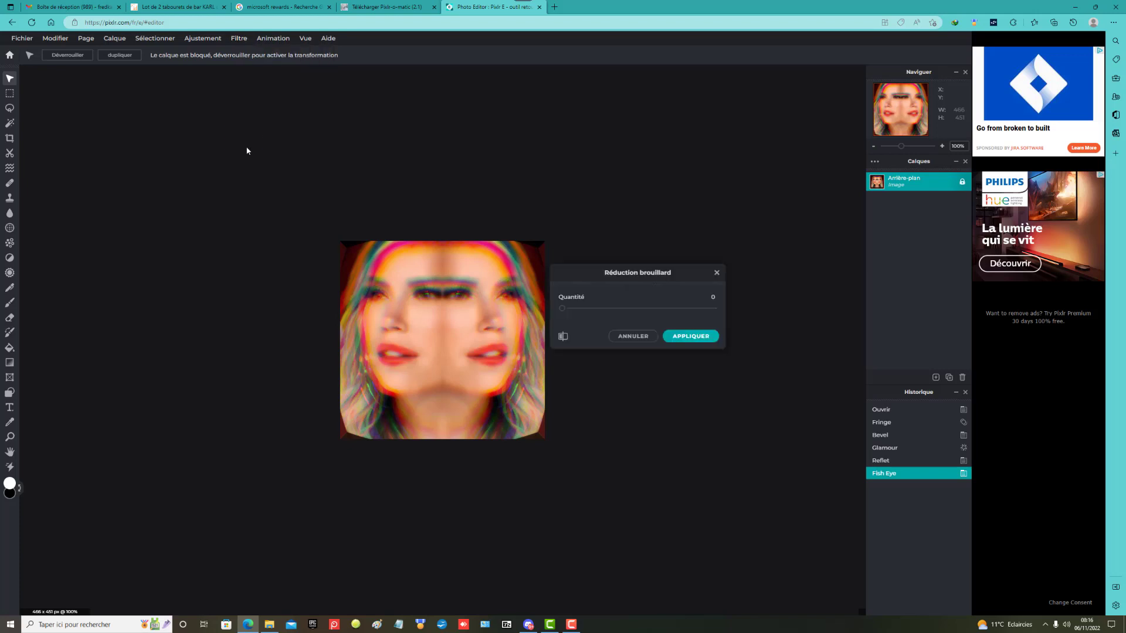
left_click_drag(562, 309, 646, 316)
left_click(698, 337)
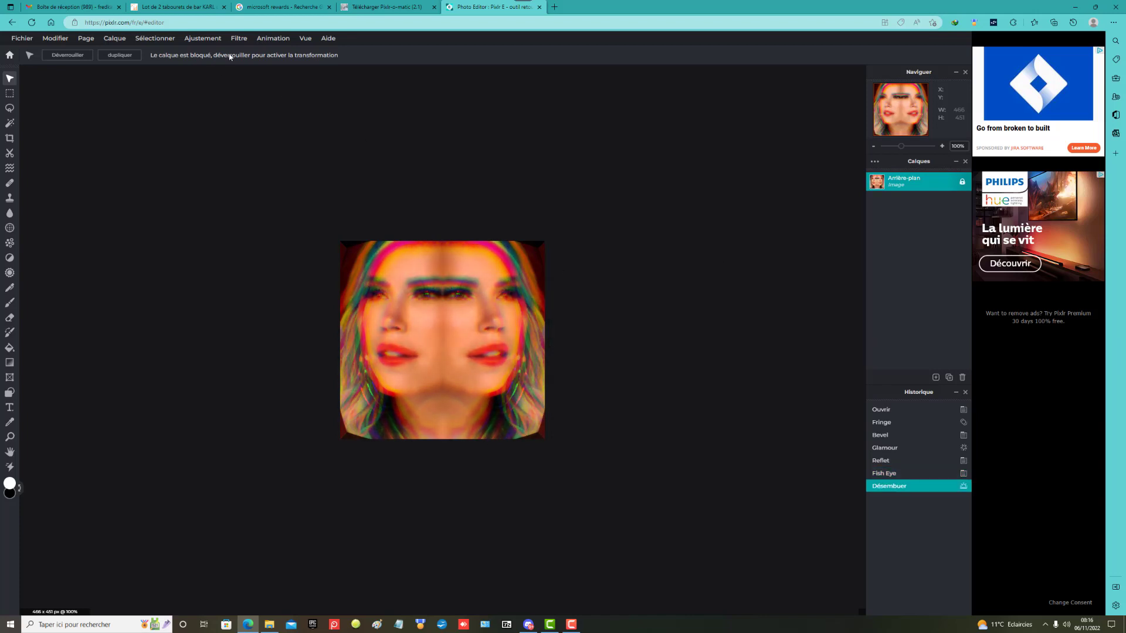
Try the Esquisse outline filter on the image with size 5, 100% opacity and the dark red colour #821313
left_click(239, 38)
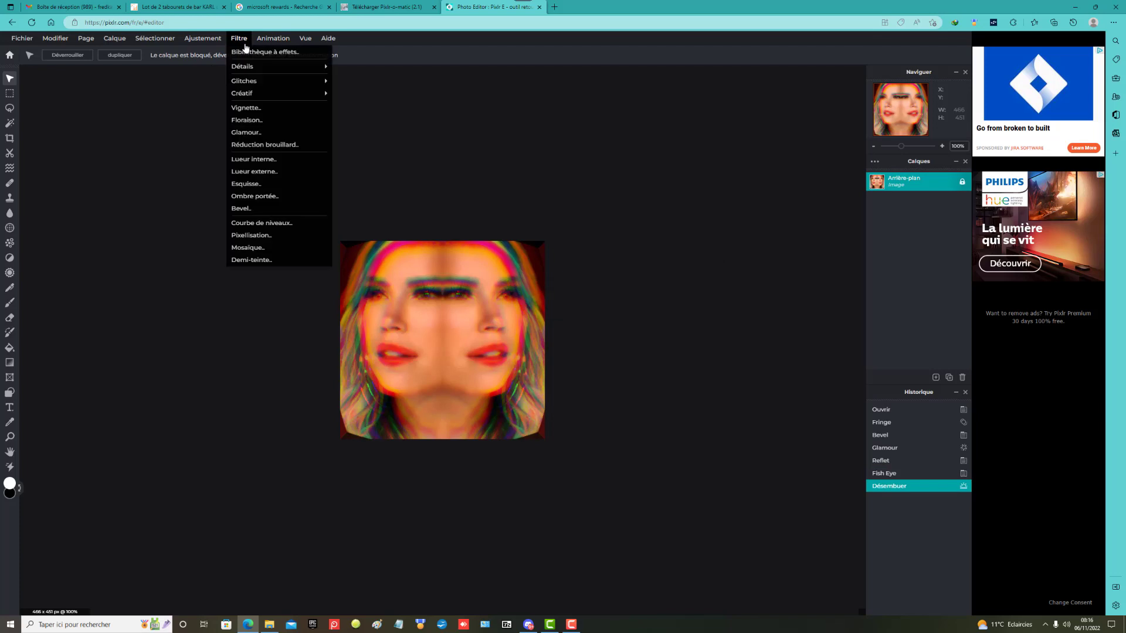
left_click(256, 185)
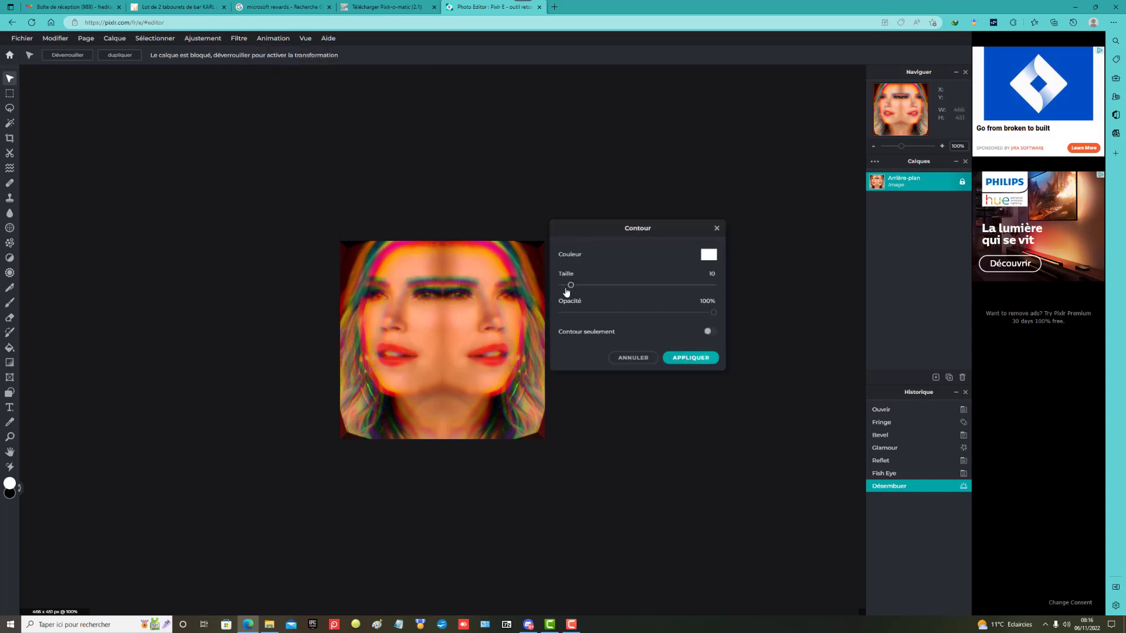
left_click_drag(571, 285, 597, 290)
left_click_drag(690, 291, 568, 301)
mouse_move(714, 313)
left_mouse_down()
mouse_move(643, 323)
mouse_move(727, 313)
left_mouse_up()
left_click(707, 258)
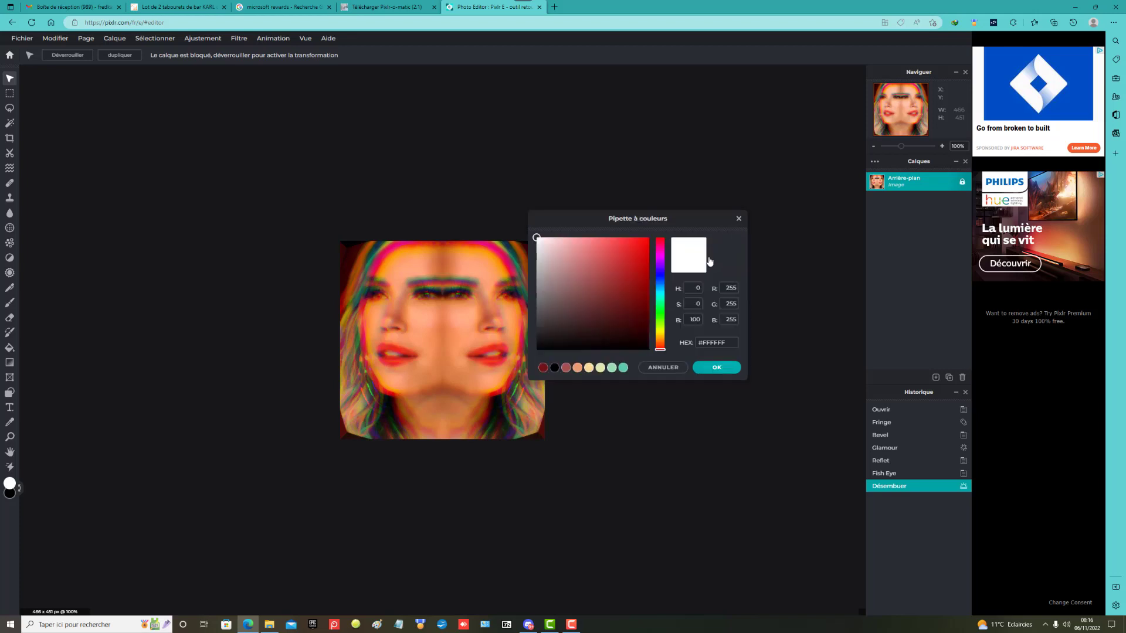
left_click(631, 292)
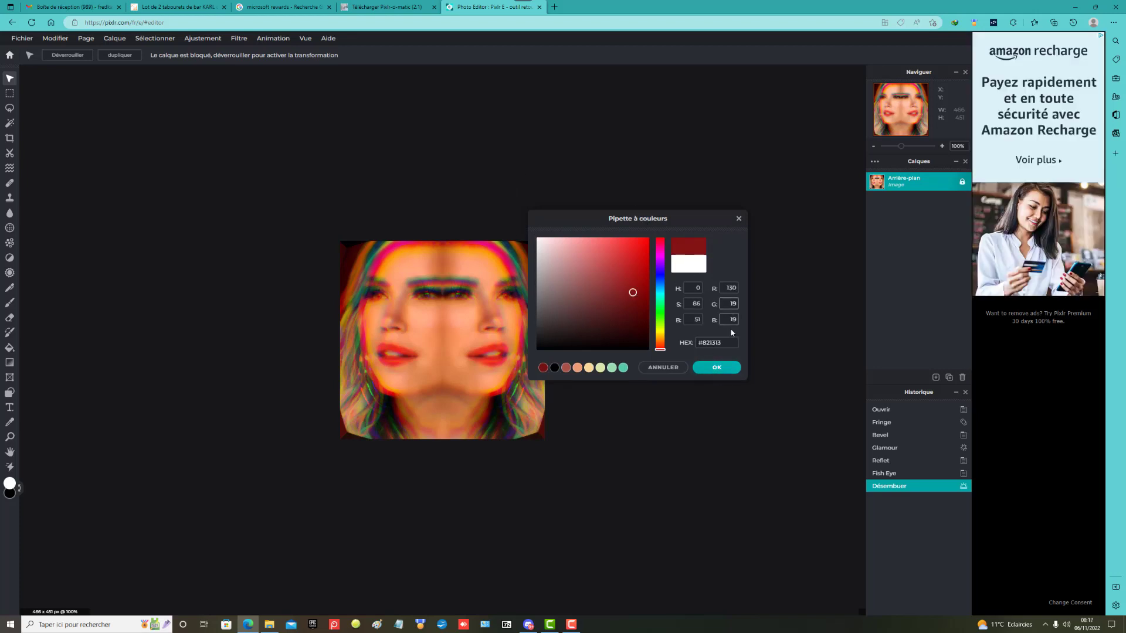
left_click(738, 218)
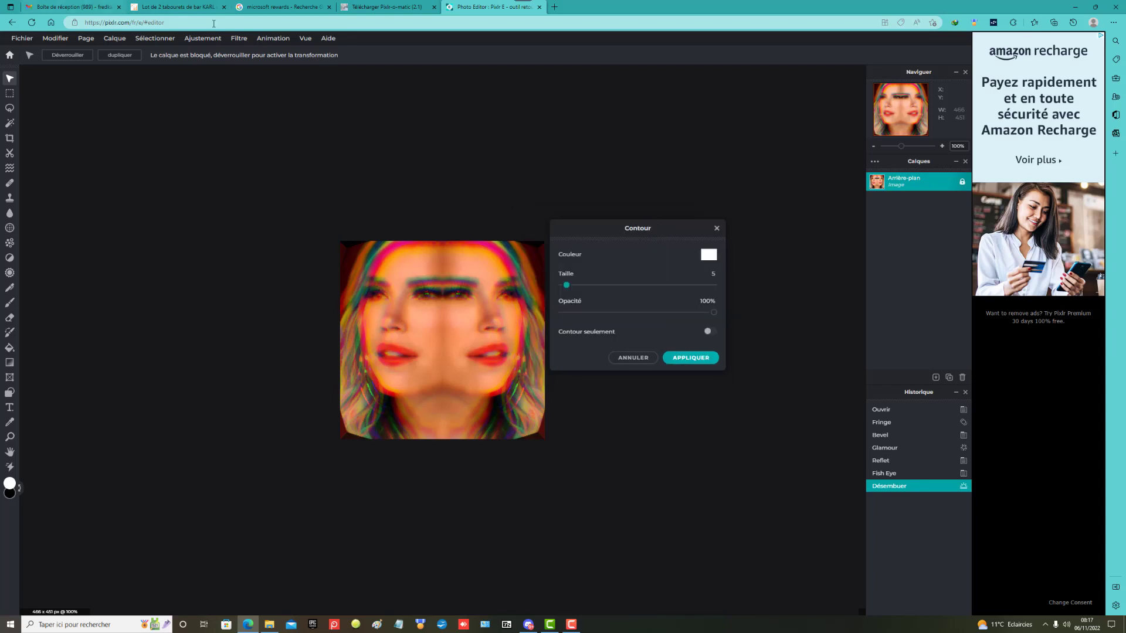
left_click(616, 358)
Try the Ombre portée filter with red #B81010, 53% opacity, 121 px blur and translations of -31 px in X and -42 px in Y
left_click(239, 38)
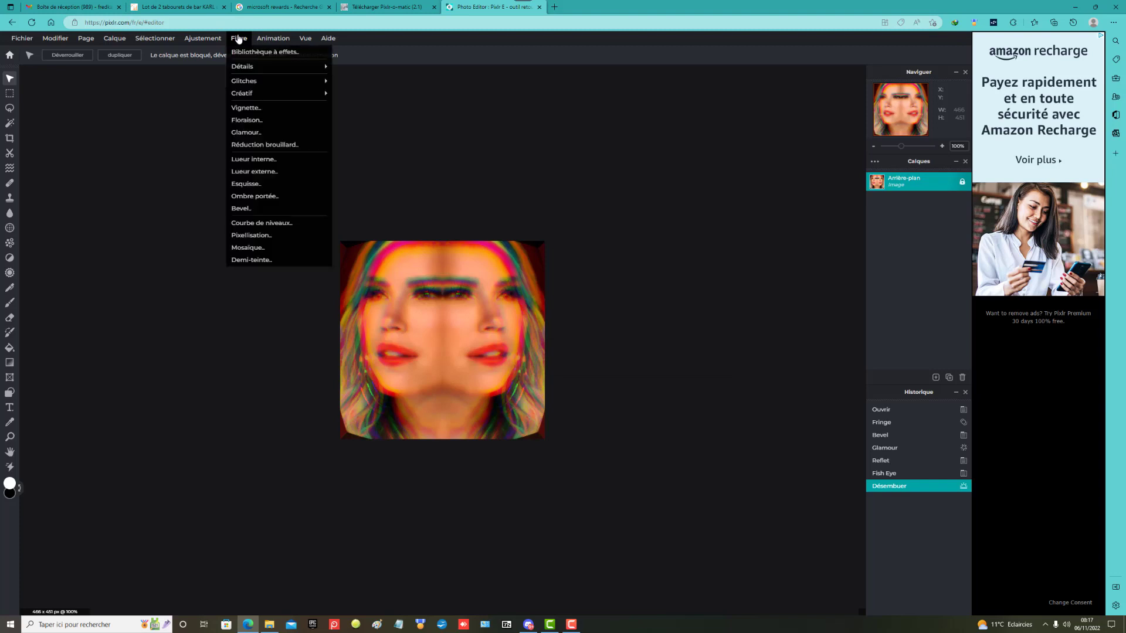
left_click(239, 39)
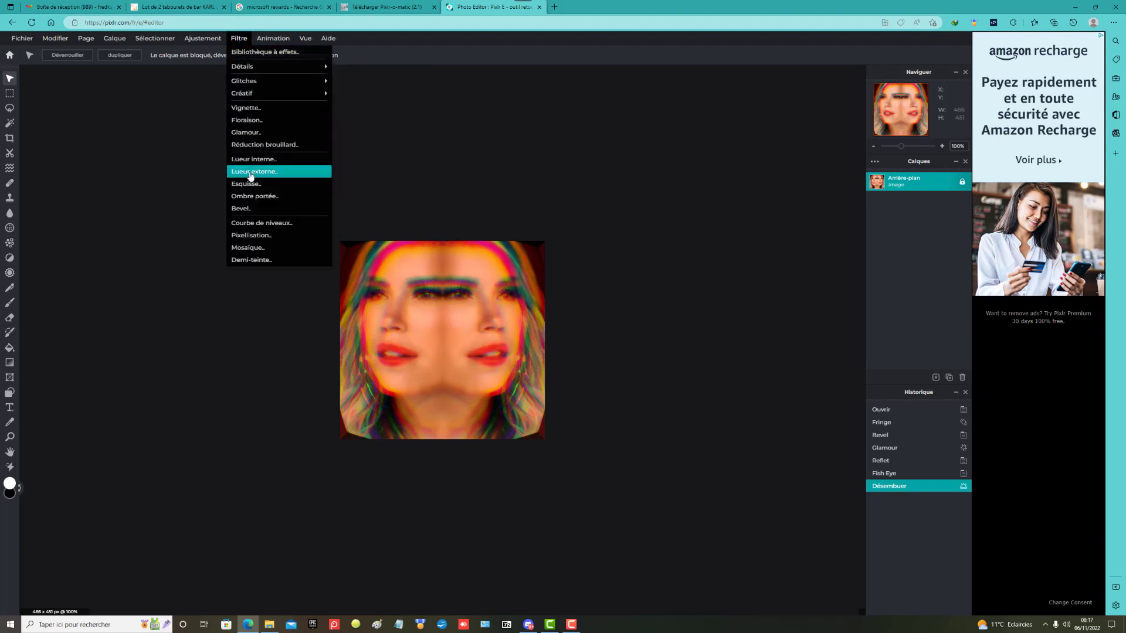
left_click(254, 197)
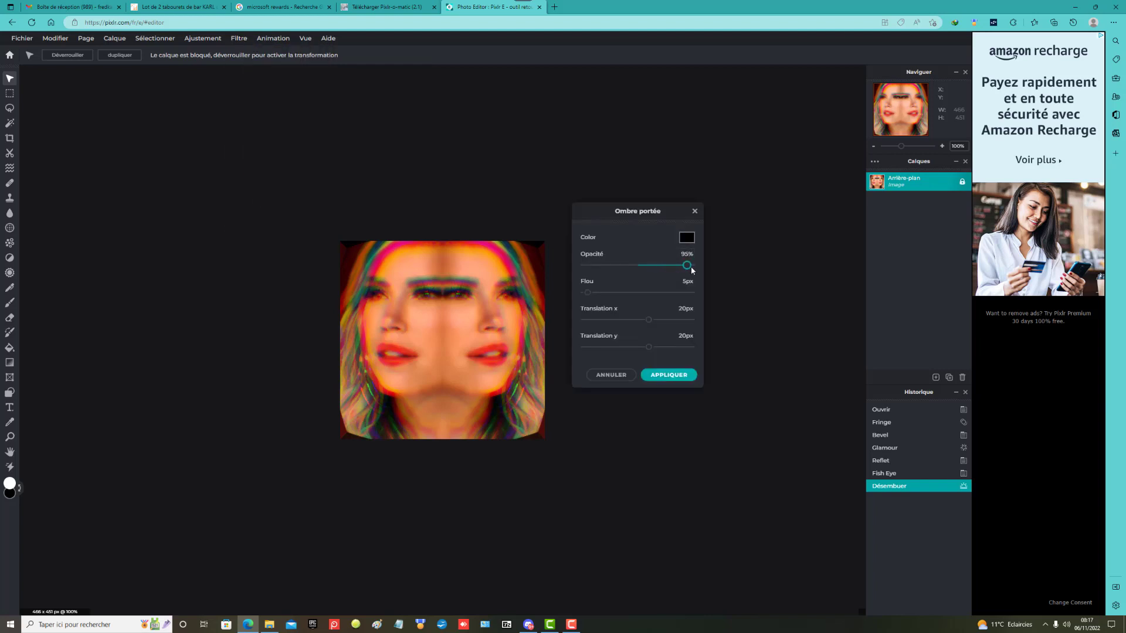
left_click_drag(691, 270, 616, 354)
left_click(687, 237)
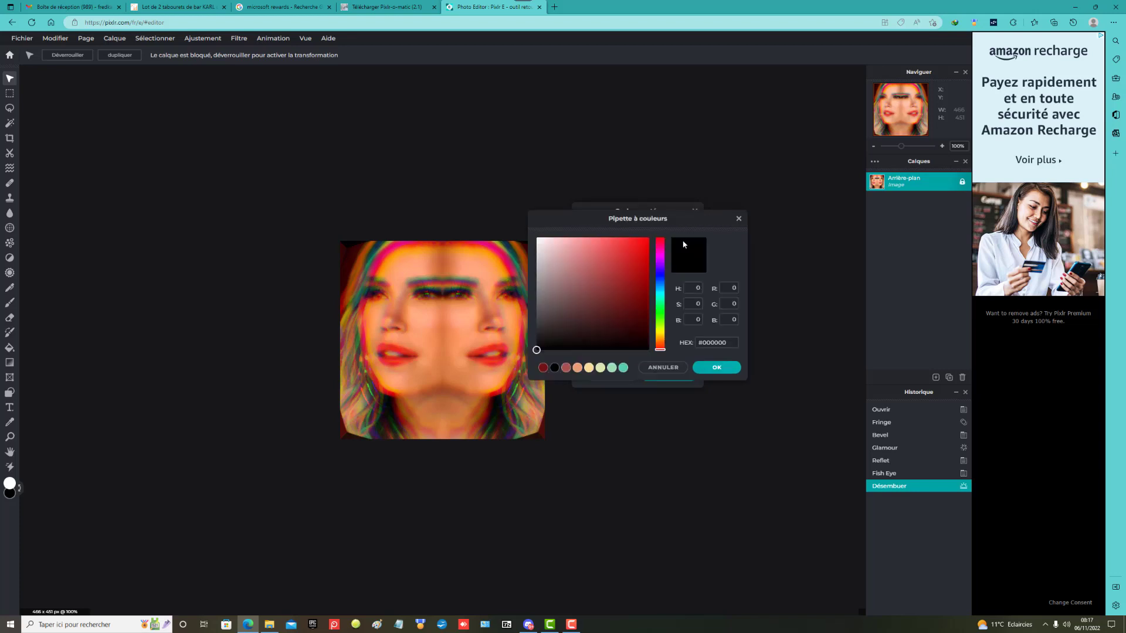
left_click(639, 270)
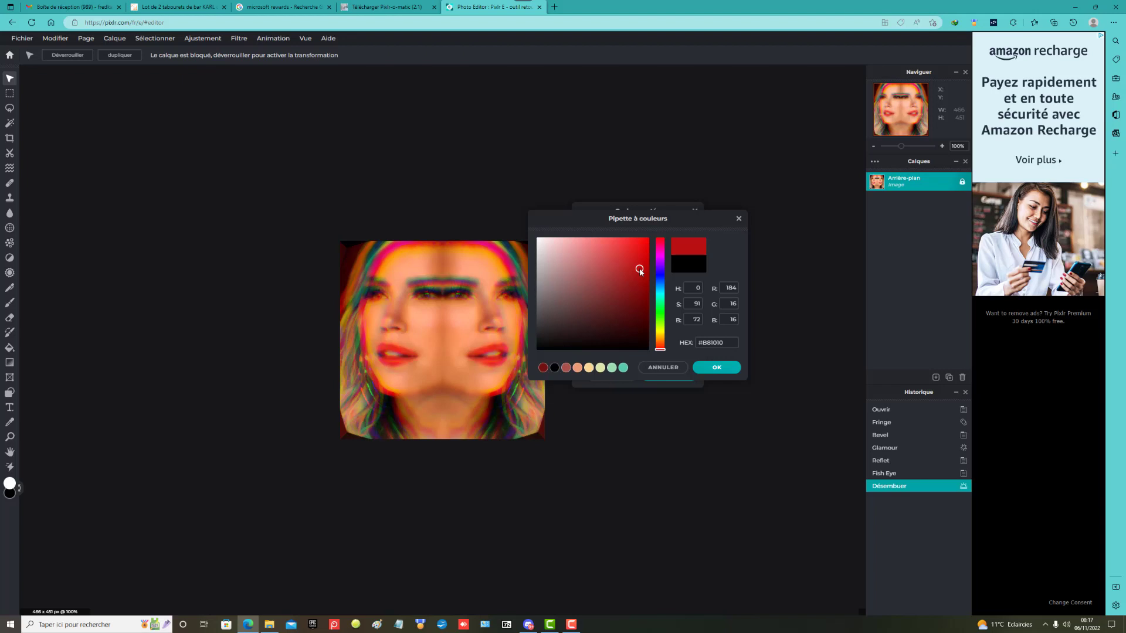
left_click(717, 367)
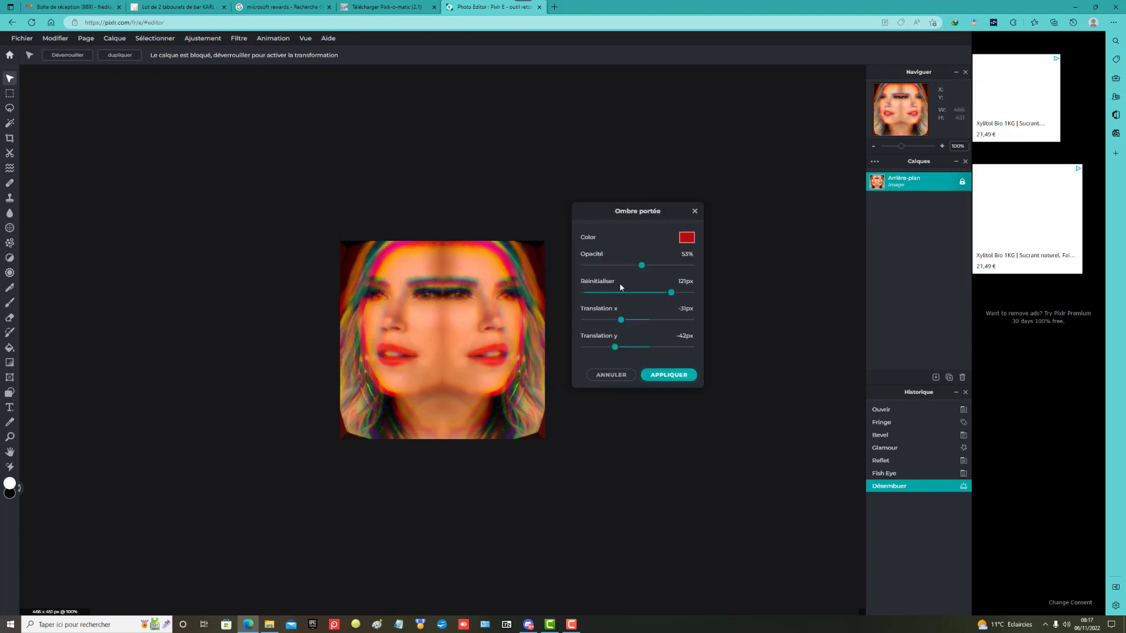
Try the drop shadow at 78% opacity, vary its opacity and translation further, and cancel the filter
left_click_drag(642, 265, 668, 284)
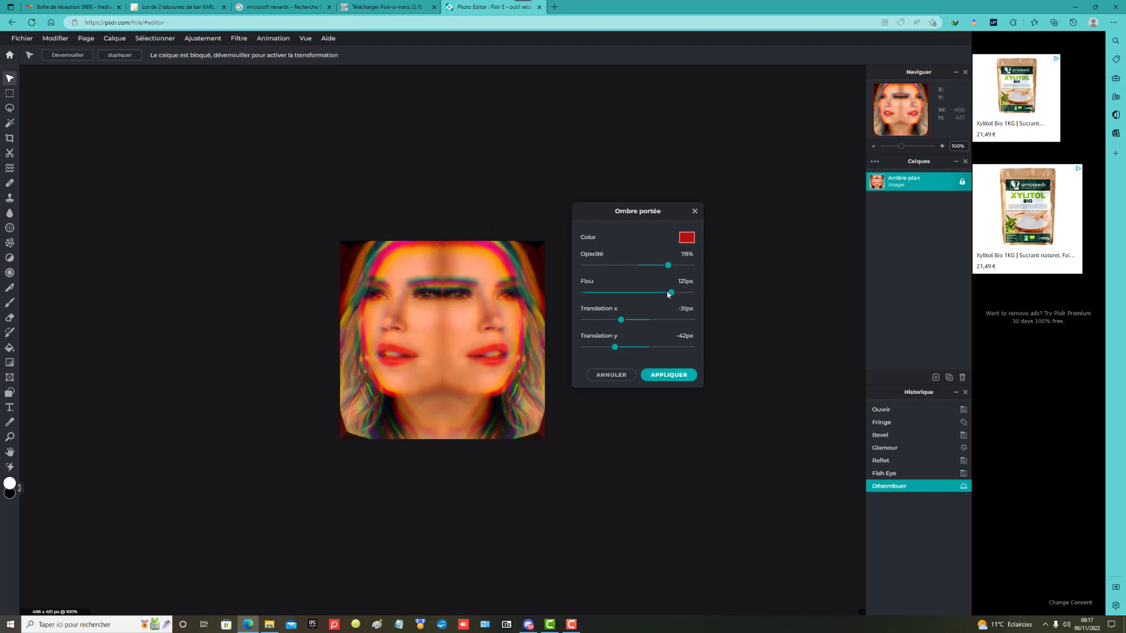
mouse_move(615, 307)
left_mouse_down()
mouse_move(648, 300)
mouse_move(599, 302)
mouse_move(635, 301)
left_mouse_up()
left_click_drag(668, 265, 568, 276)
left_click_drag(614, 347, 555, 355)
left_click(613, 374)
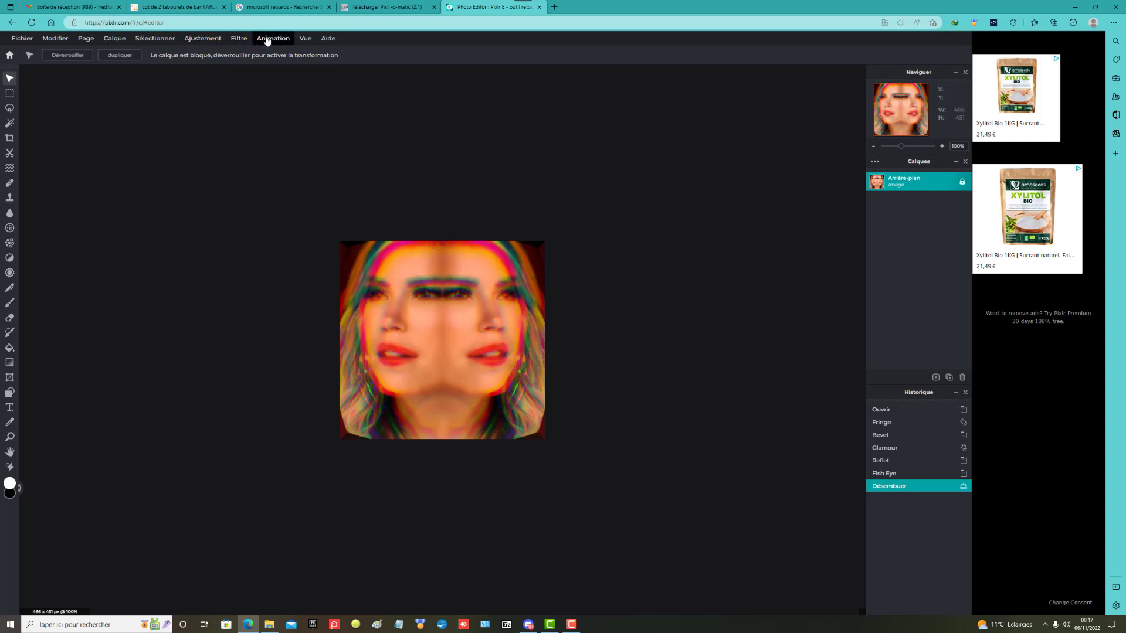
Apply the Mosaïque filter to the image with a quantity of 18
left_click(239, 39)
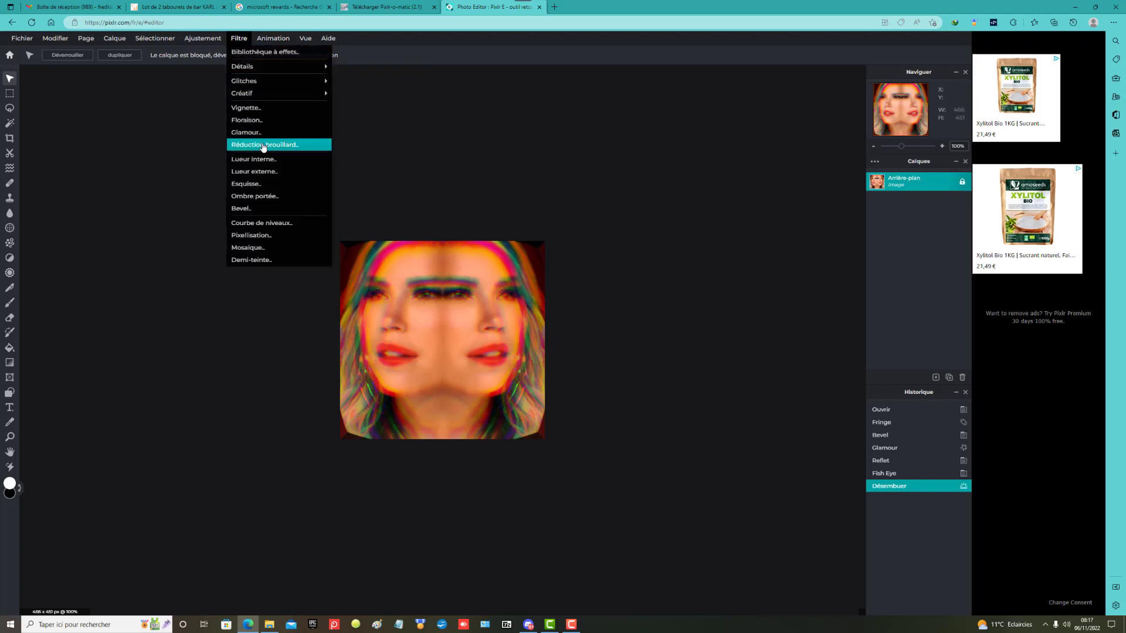
left_click(259, 249)
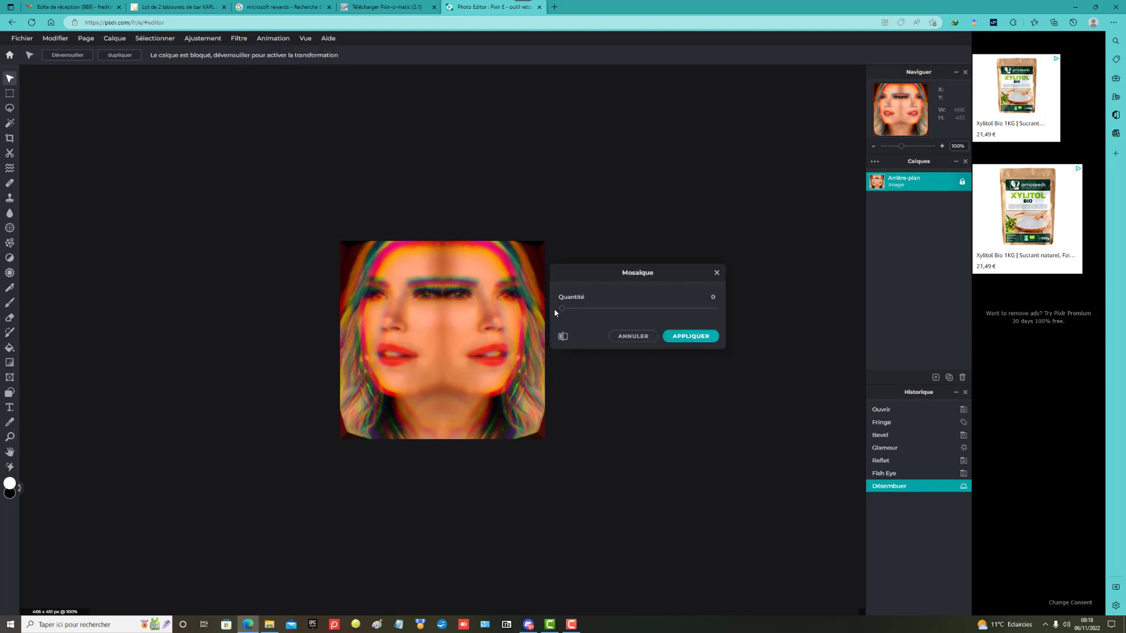
left_click_drag(562, 309, 591, 320)
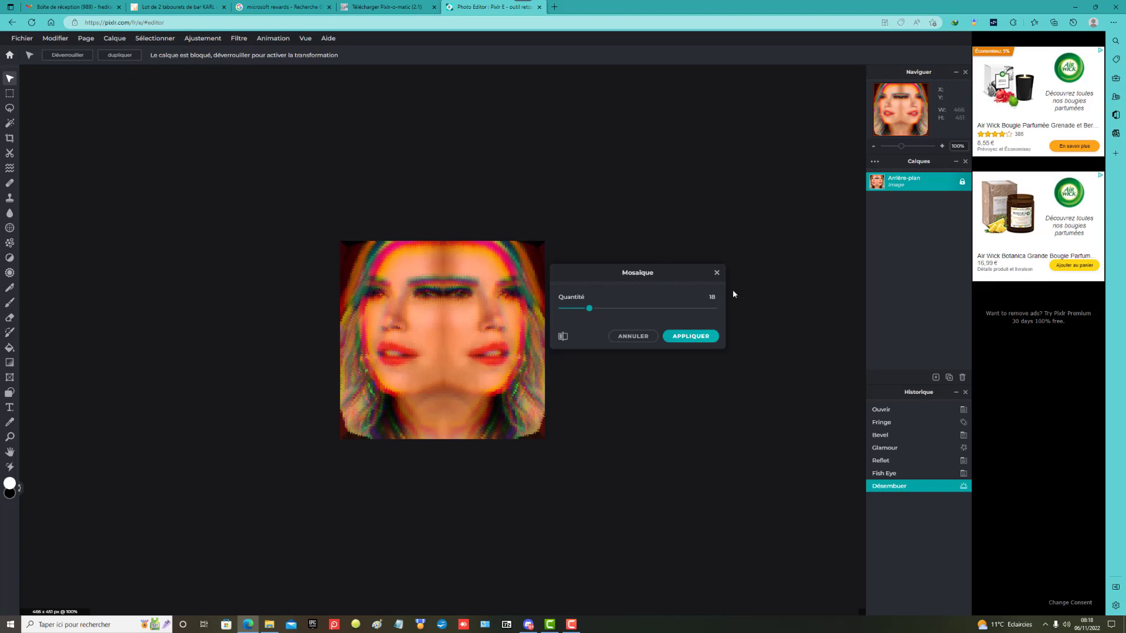
left_click(687, 334)
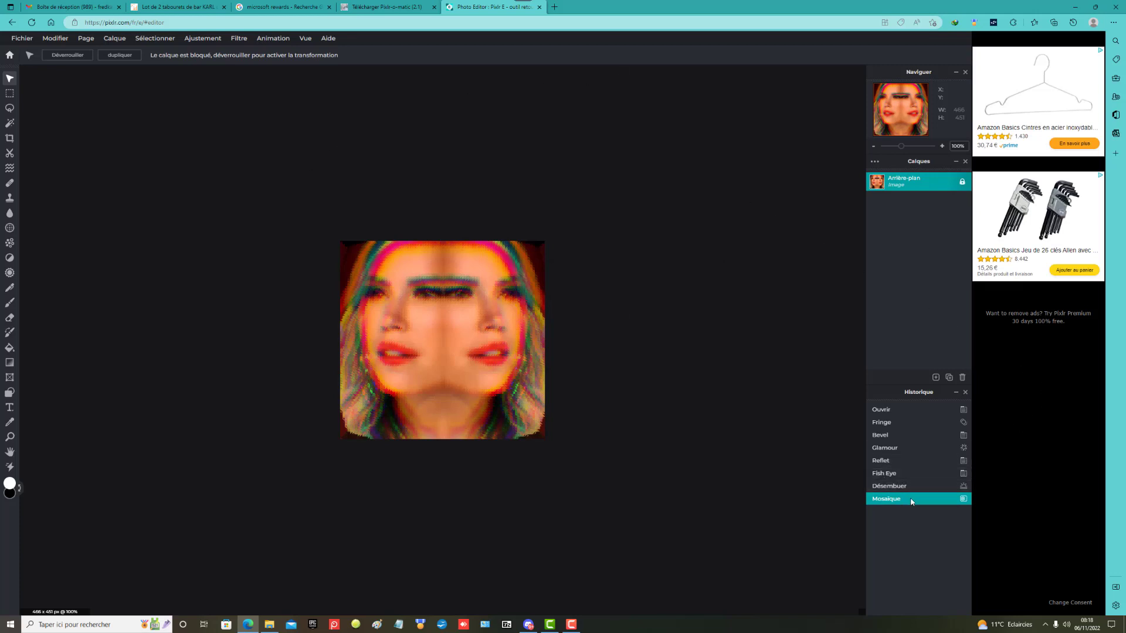
Delete the background image layer and bring it back by returning to the Mosaïque state in the history
right_click(950, 500)
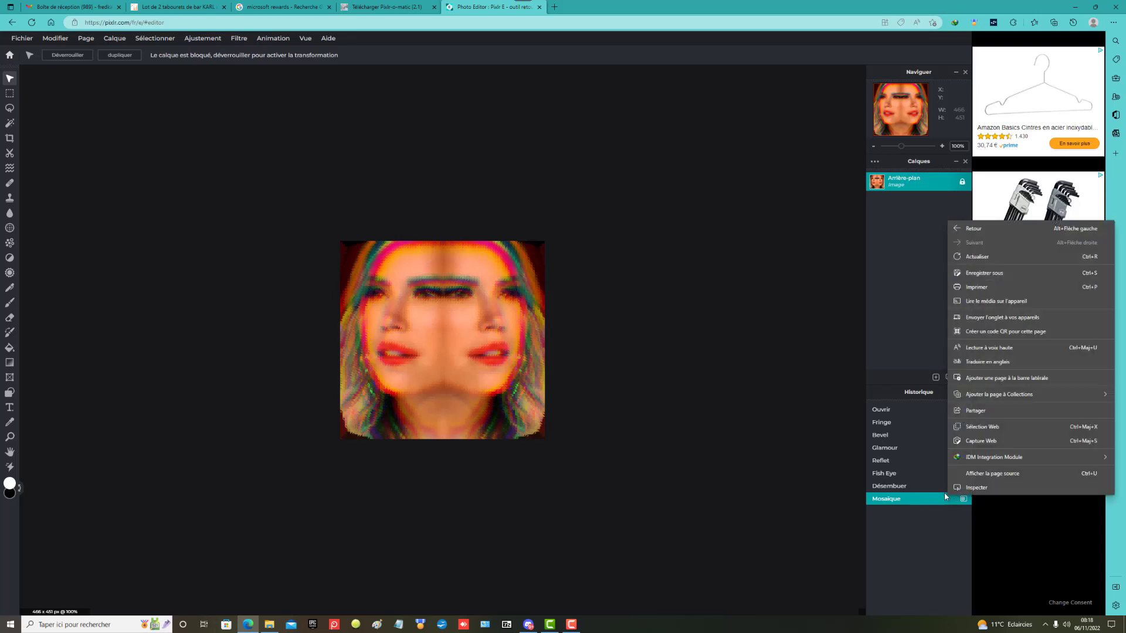
left_click(925, 506)
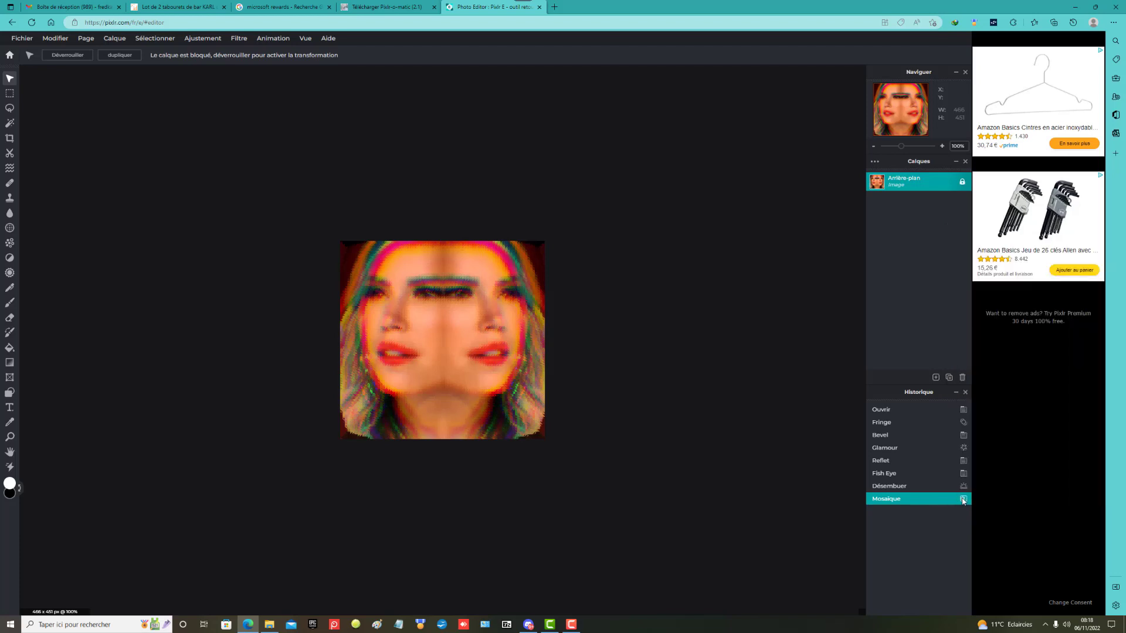
left_click(962, 379)
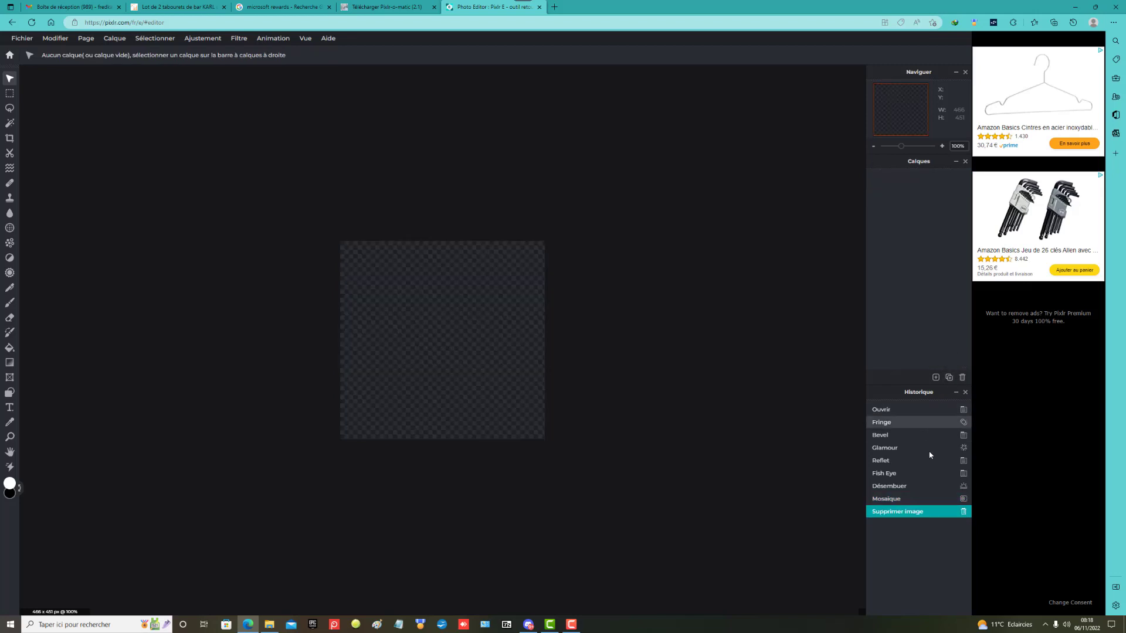
left_click(894, 499)
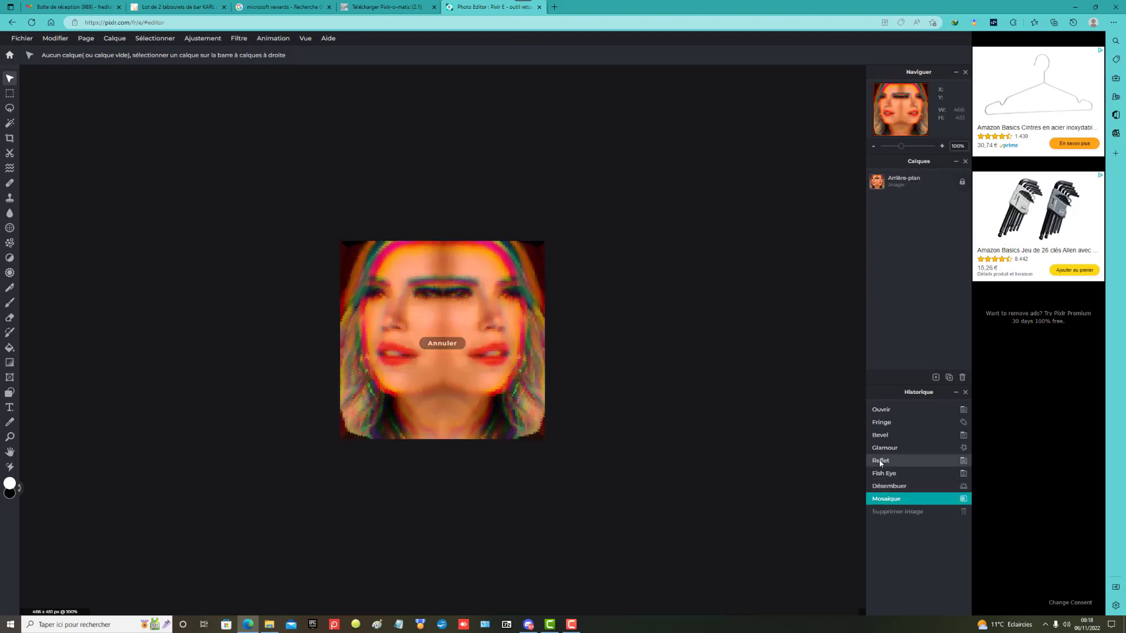
Compare the Désembuer, Mosaïque, Glamour and Bevel history states of the image and look at the file saving options
left_click(900, 488)
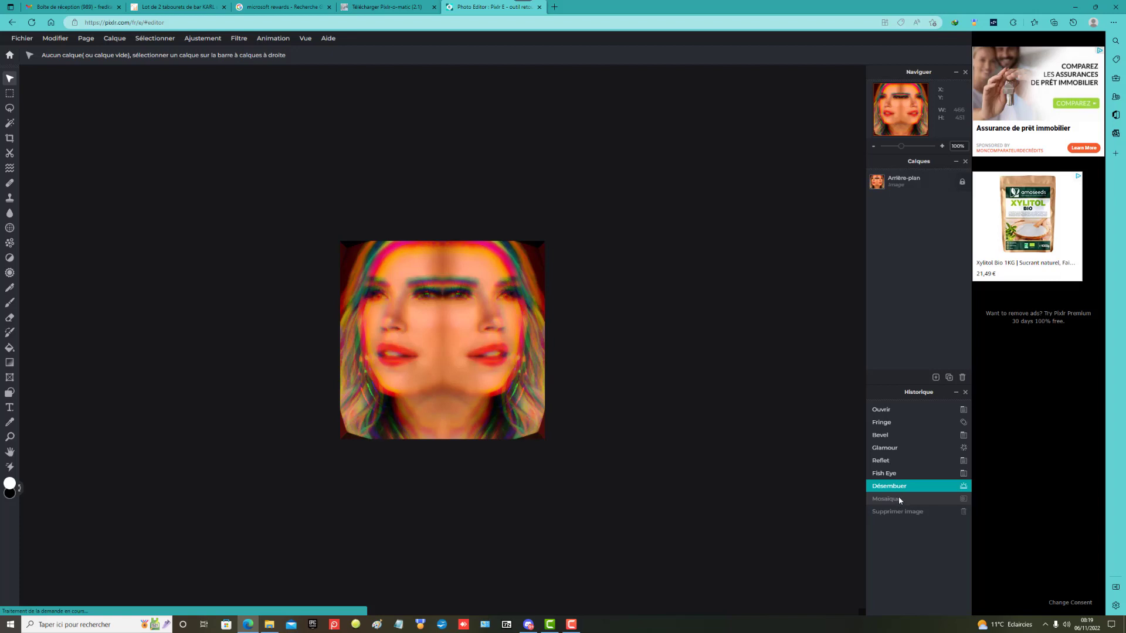
left_click(899, 499)
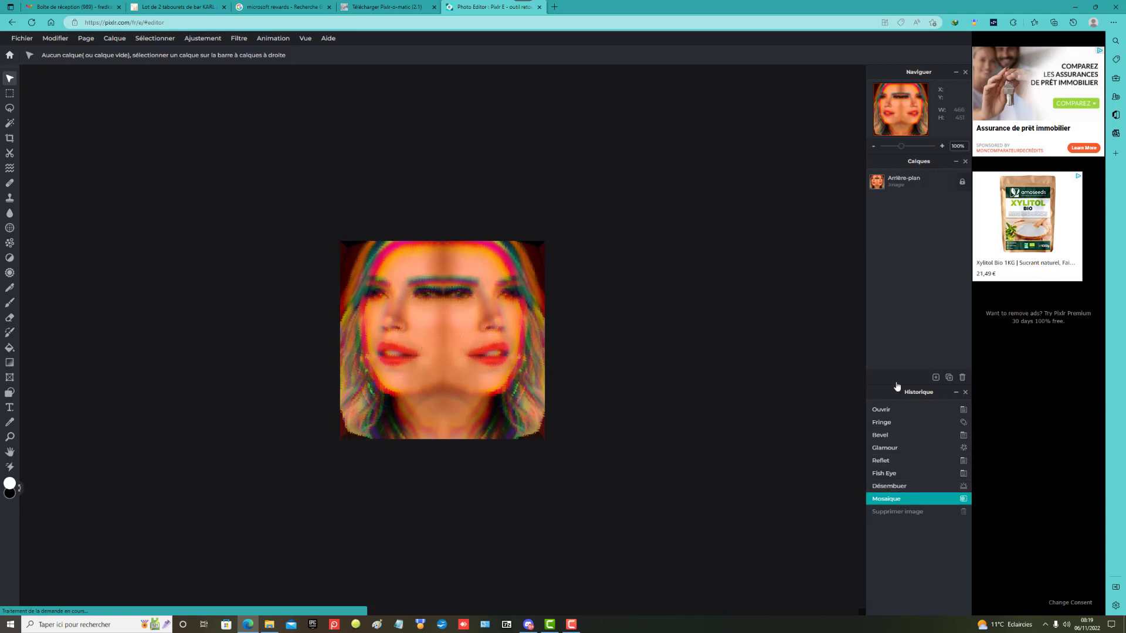
left_click(889, 448)
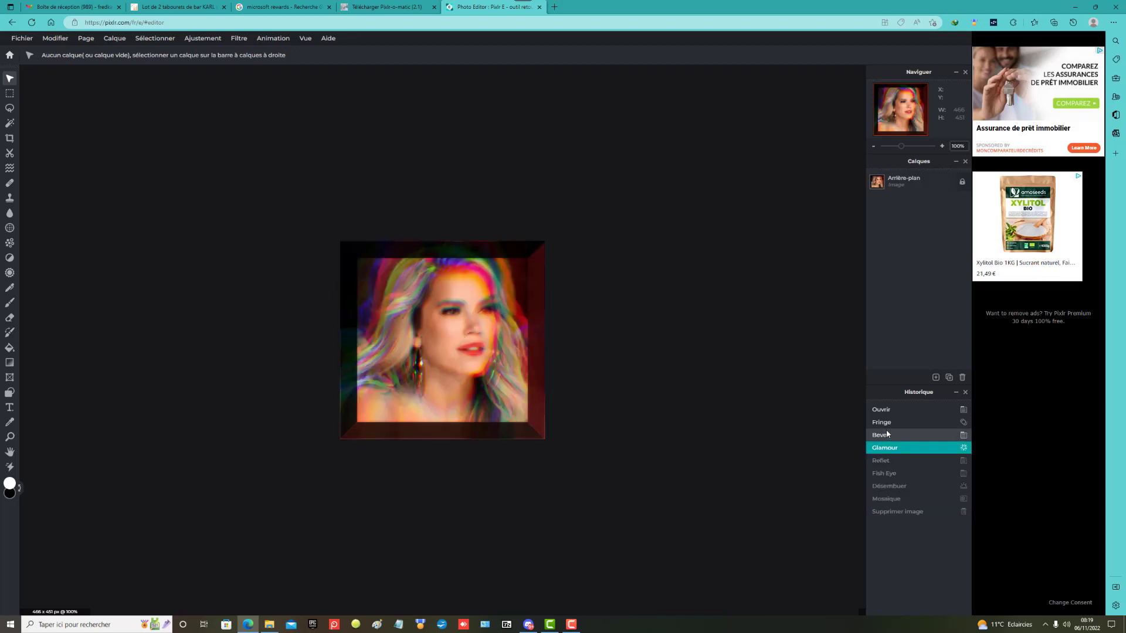
left_click(887, 435)
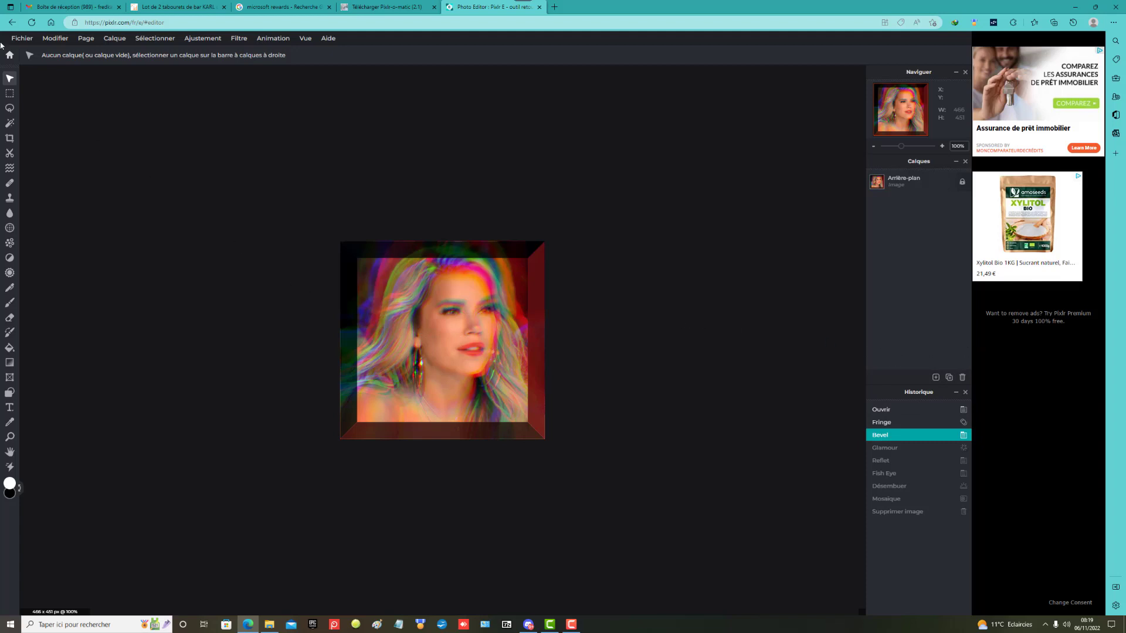
left_click(29, 41)
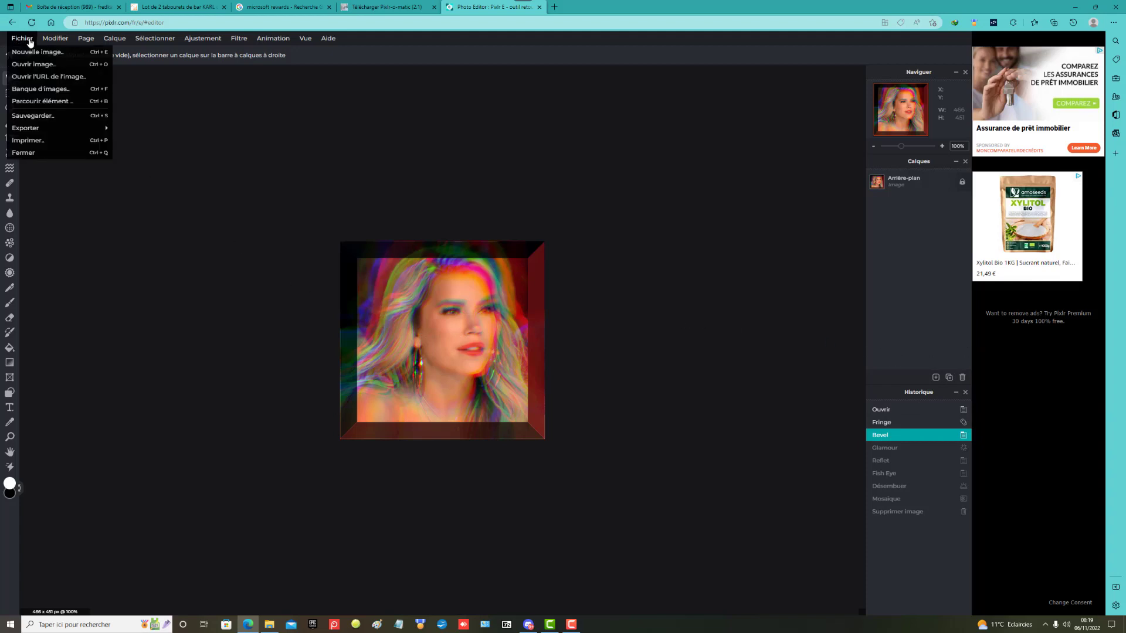
mouse_move(23, 131)
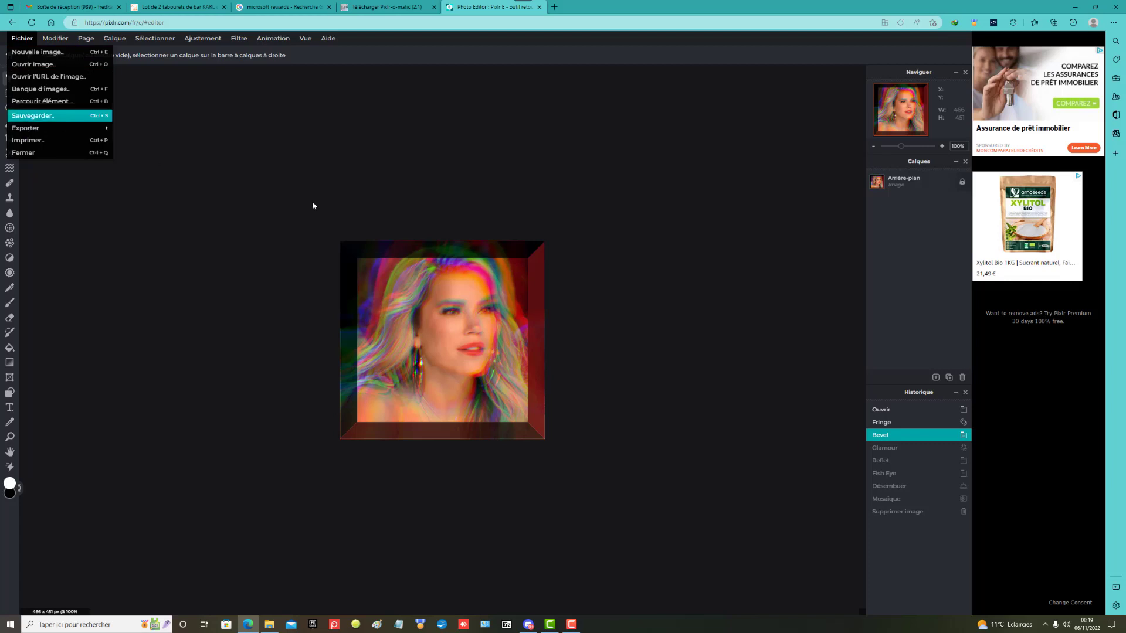
Replay the history states one by one from Fringe through Bevel, Glamour, Reflet, Fish Eye and Désembuer to Mosaïque
left_click(888, 422)
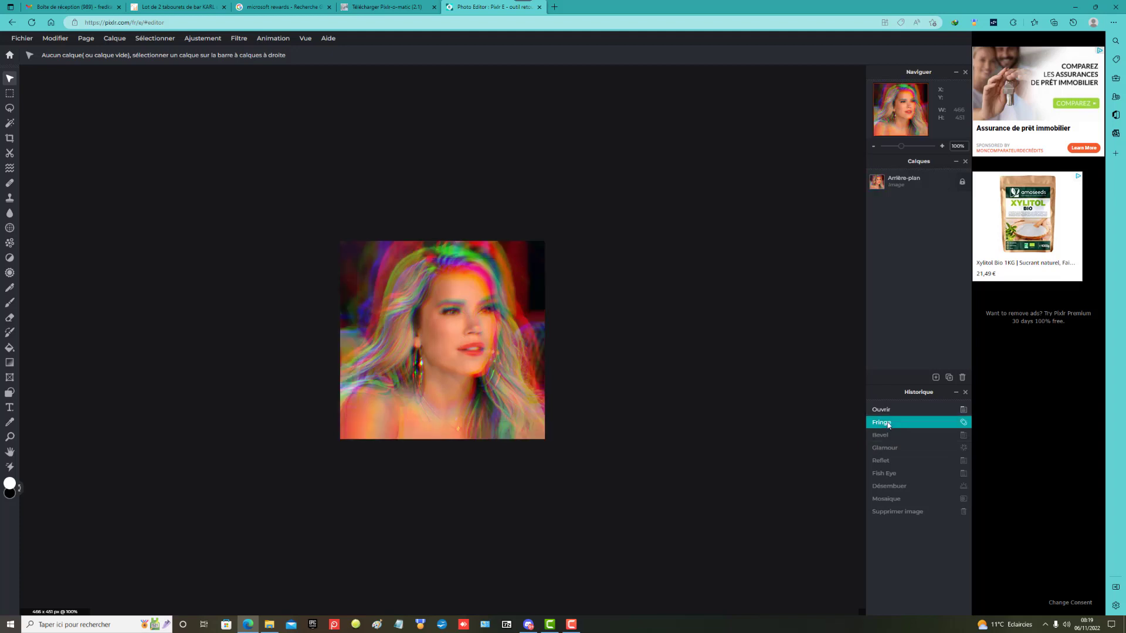
left_click(887, 435)
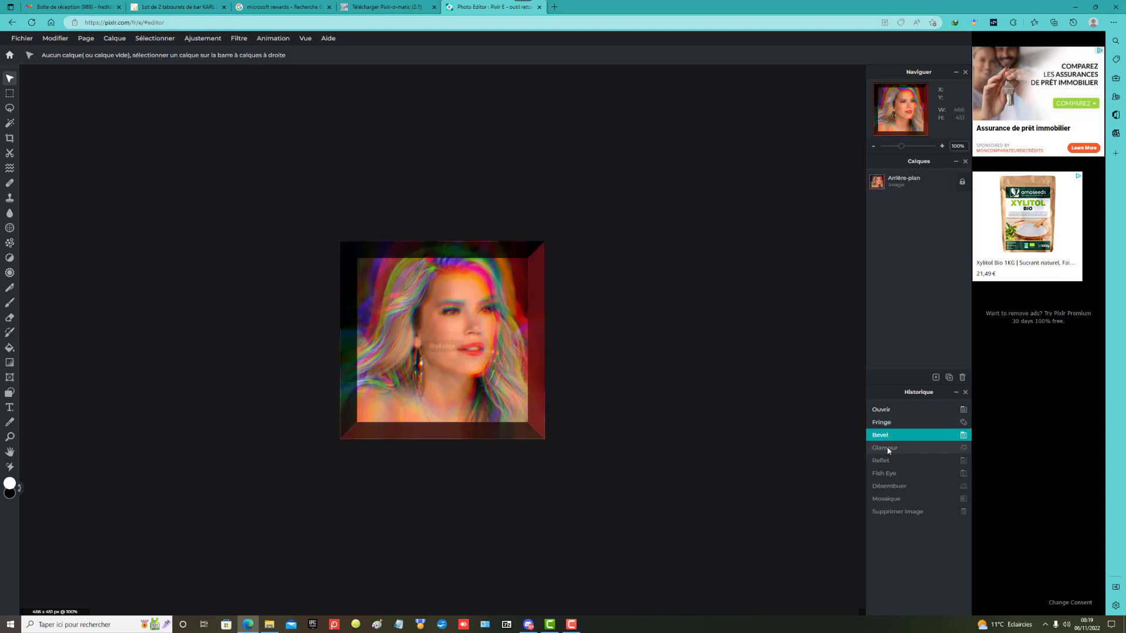
left_click(886, 448)
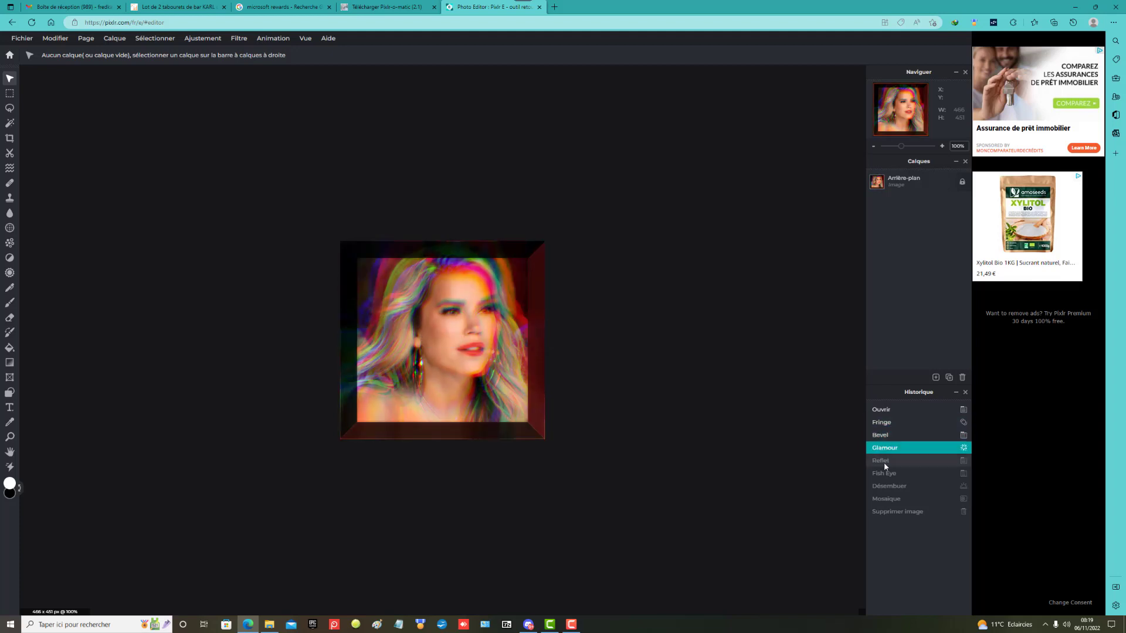
left_click(884, 461)
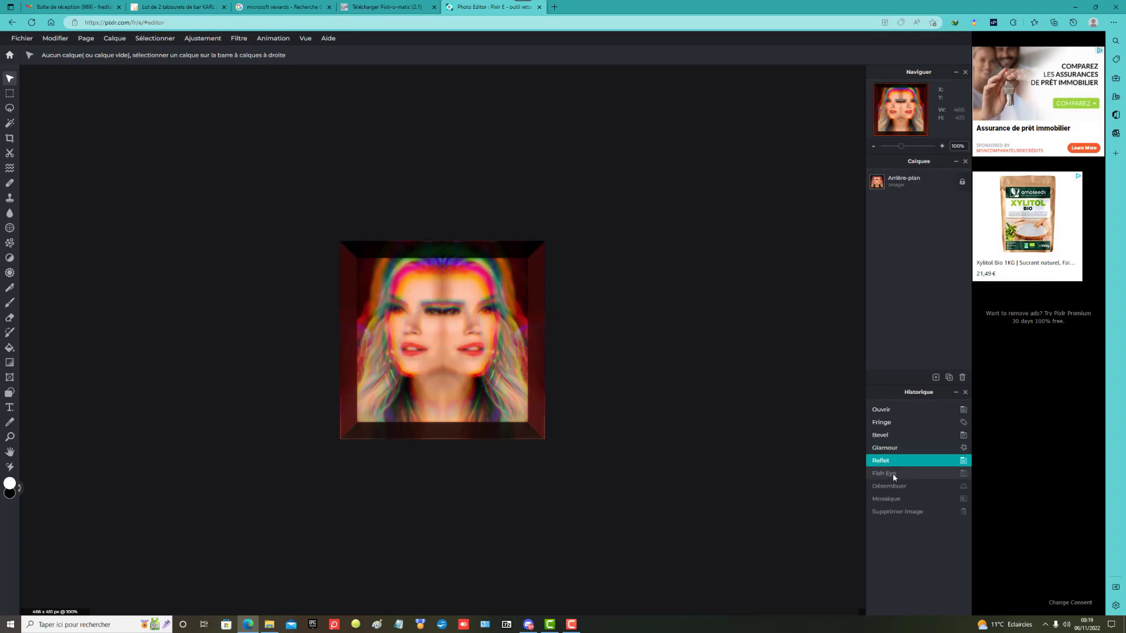
left_click(892, 473)
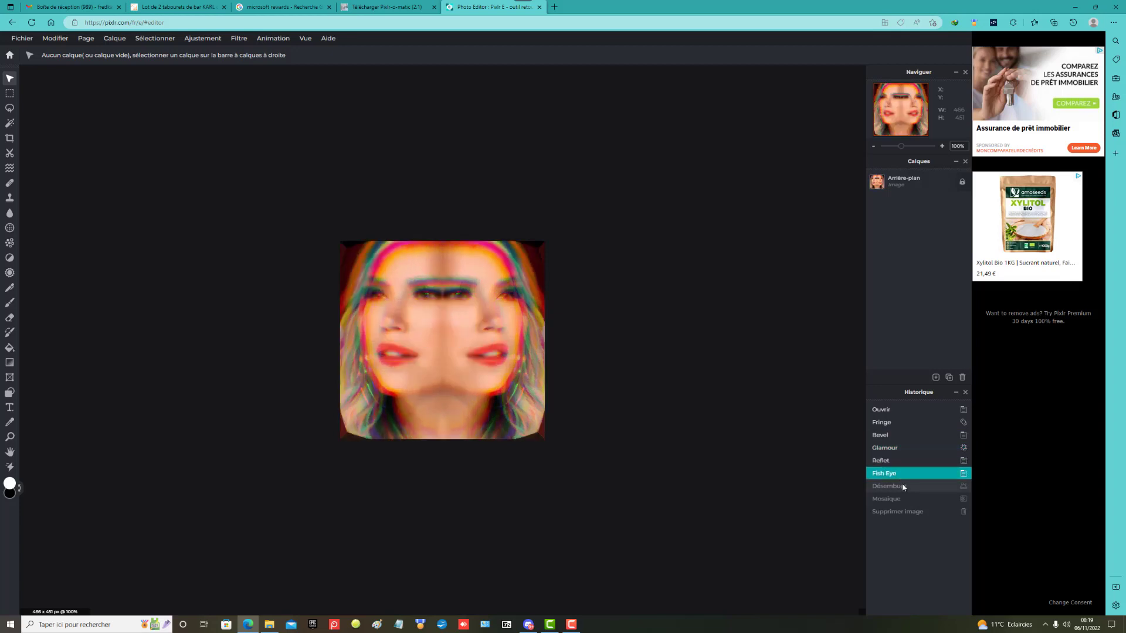
left_click(901, 485)
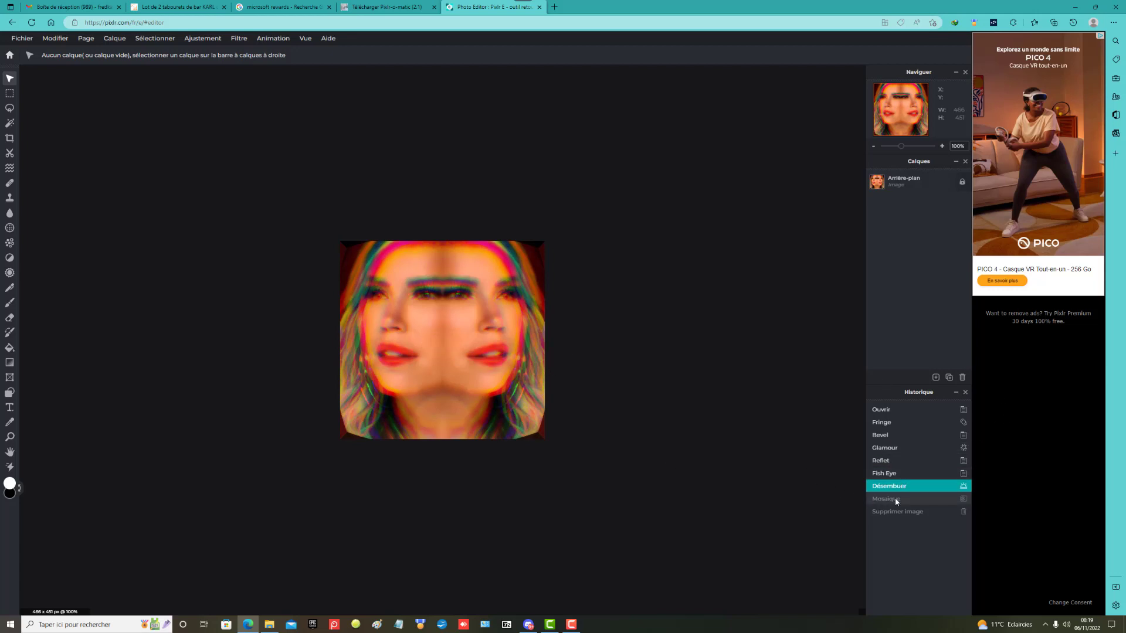
left_click(896, 500)
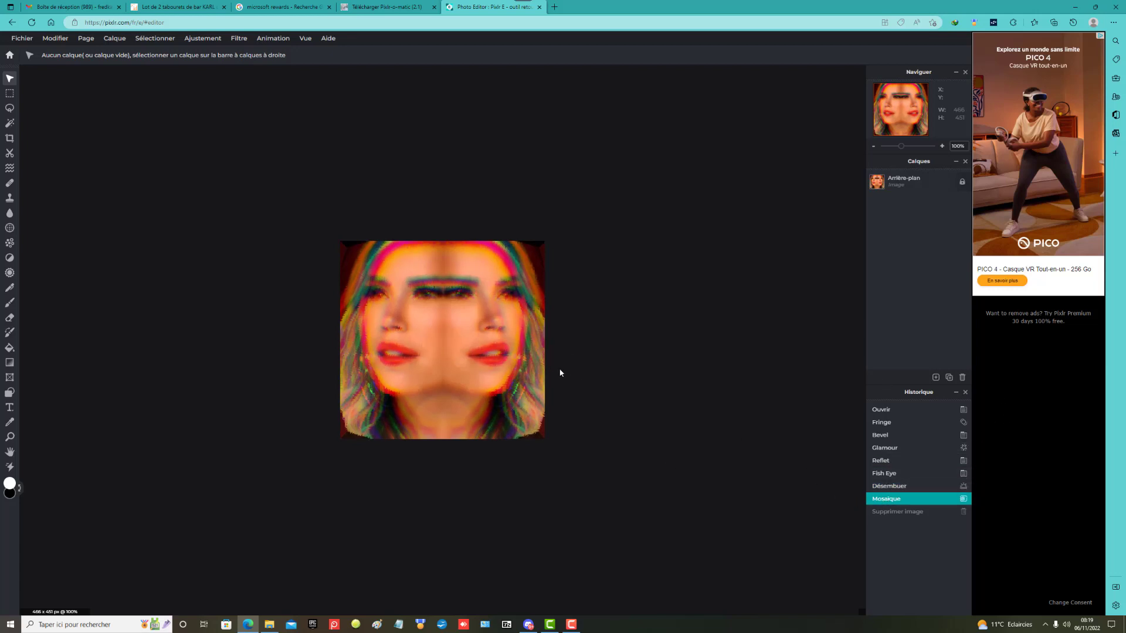